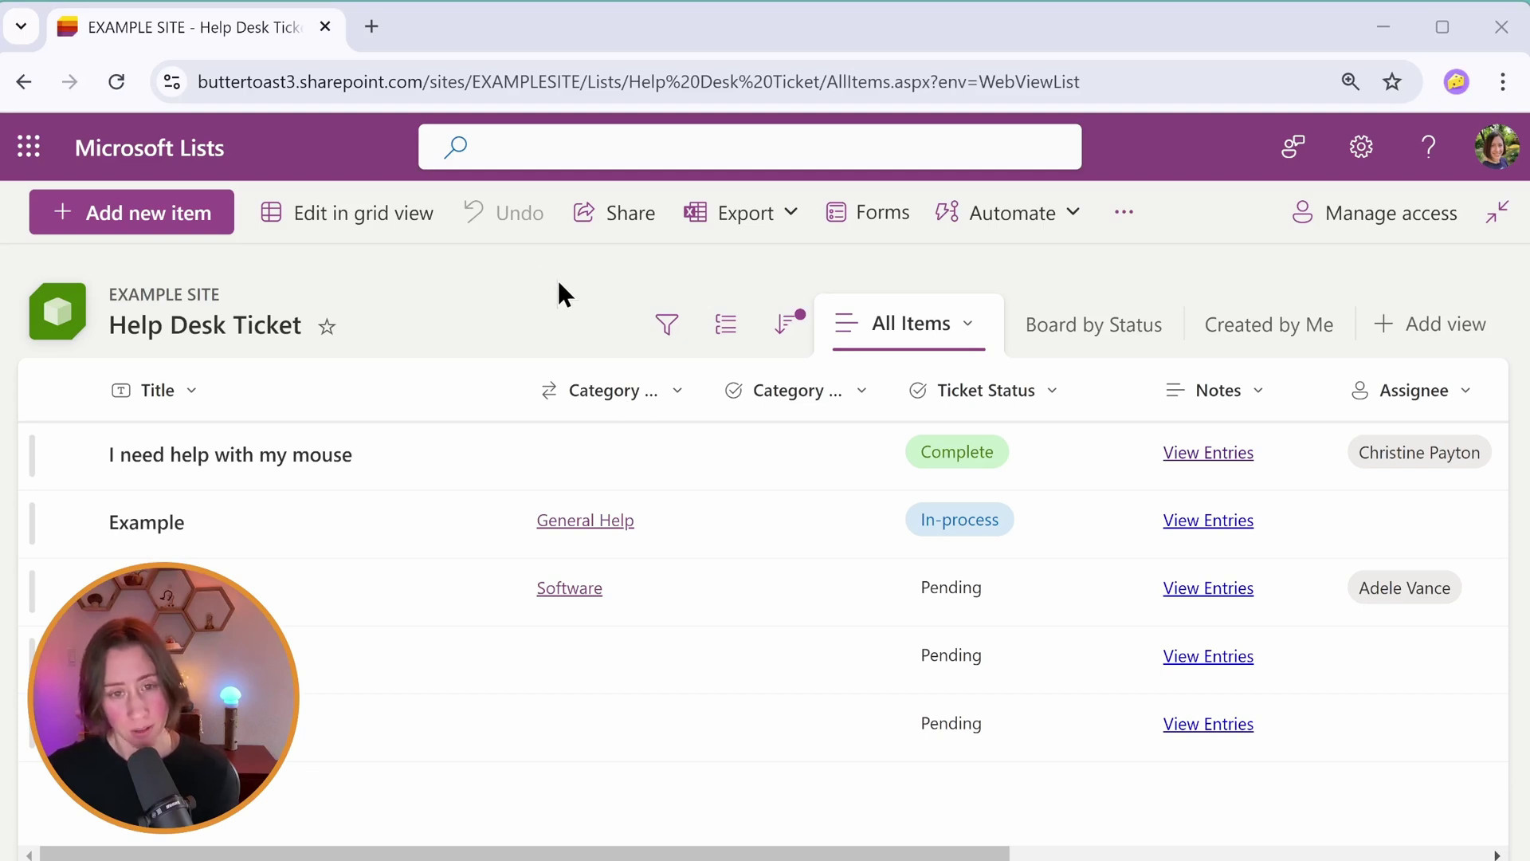
Create a new blank form for the Help Desk Ticket list from its Forms collection
click(127, 223)
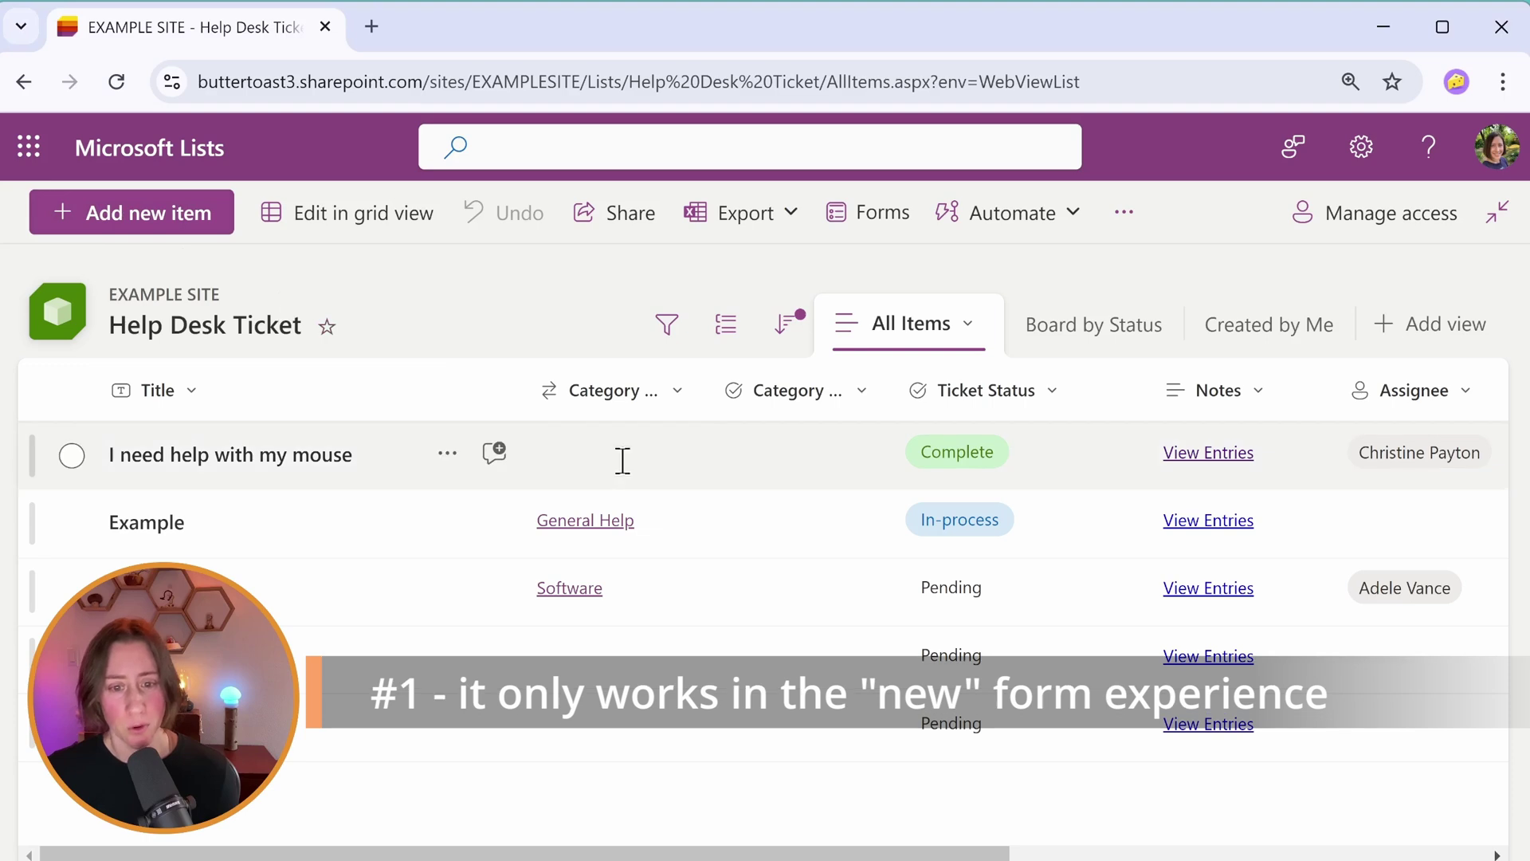
key(Escape)
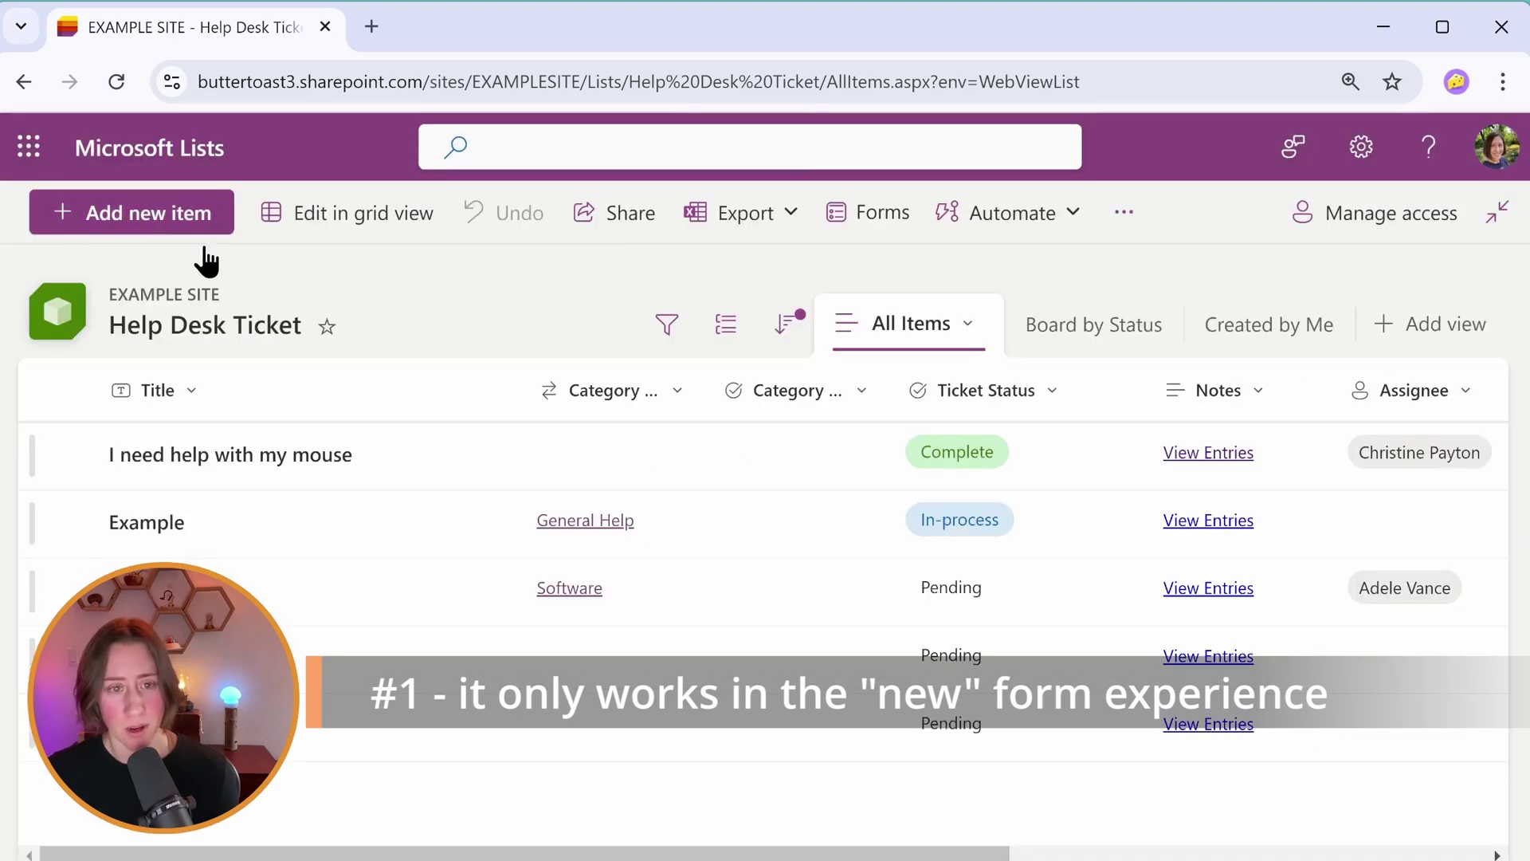
click(868, 225)
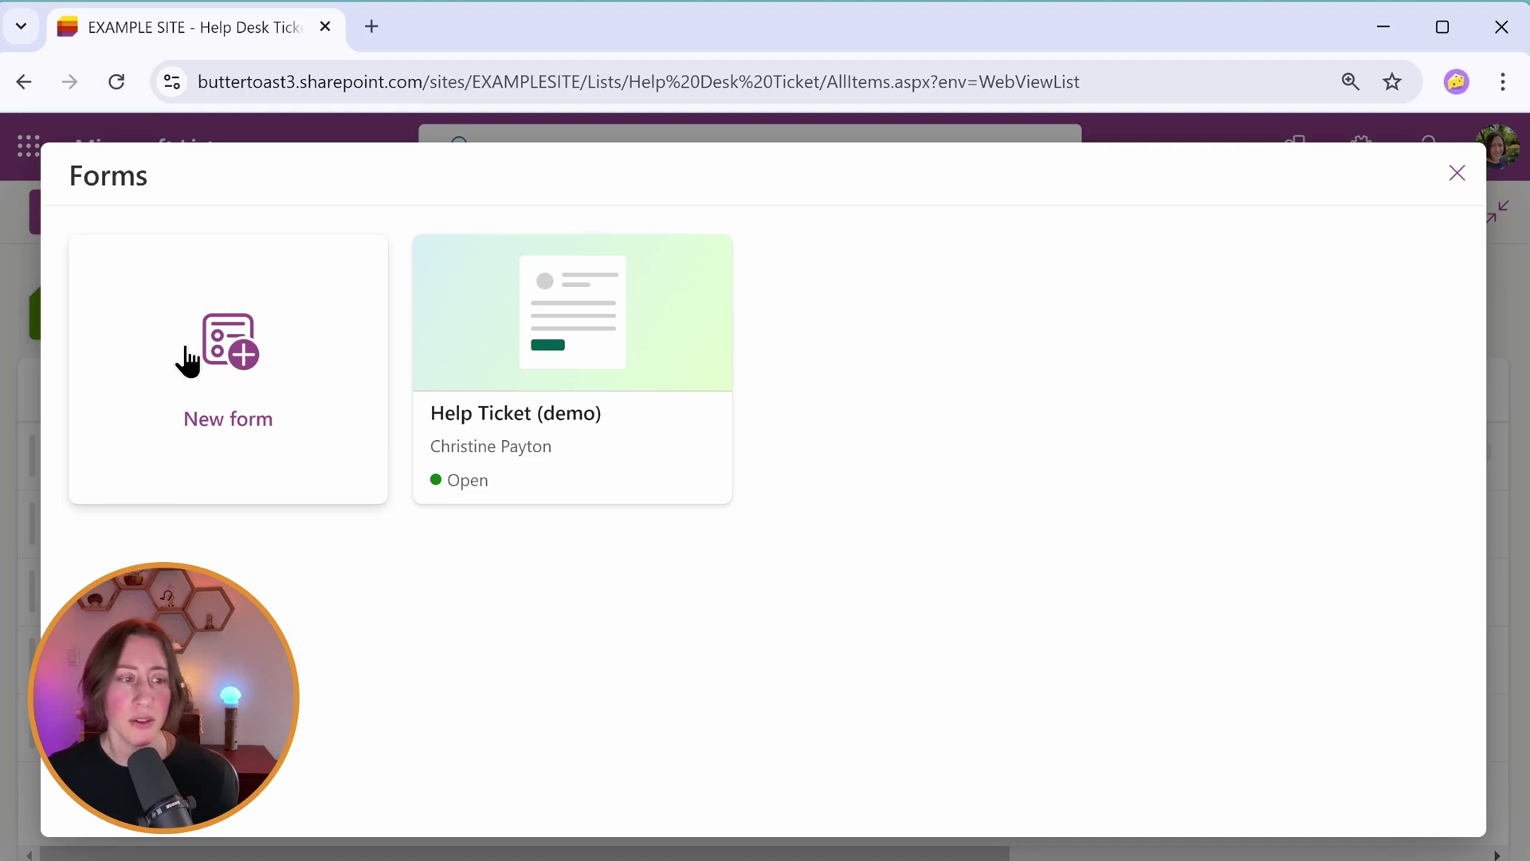
click(256, 403)
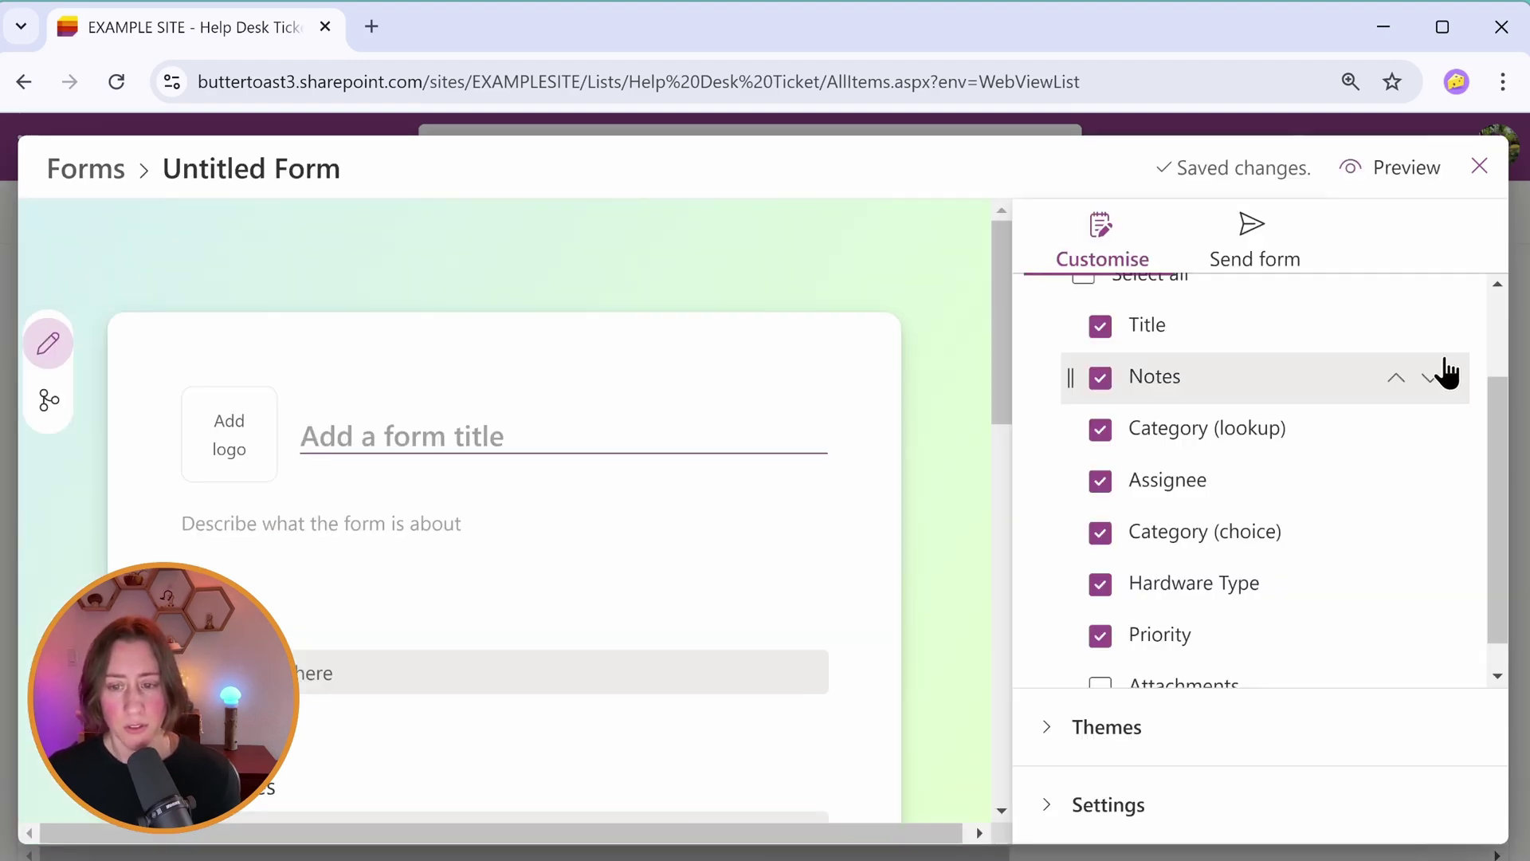
scroll(1443, 371, down, 1)
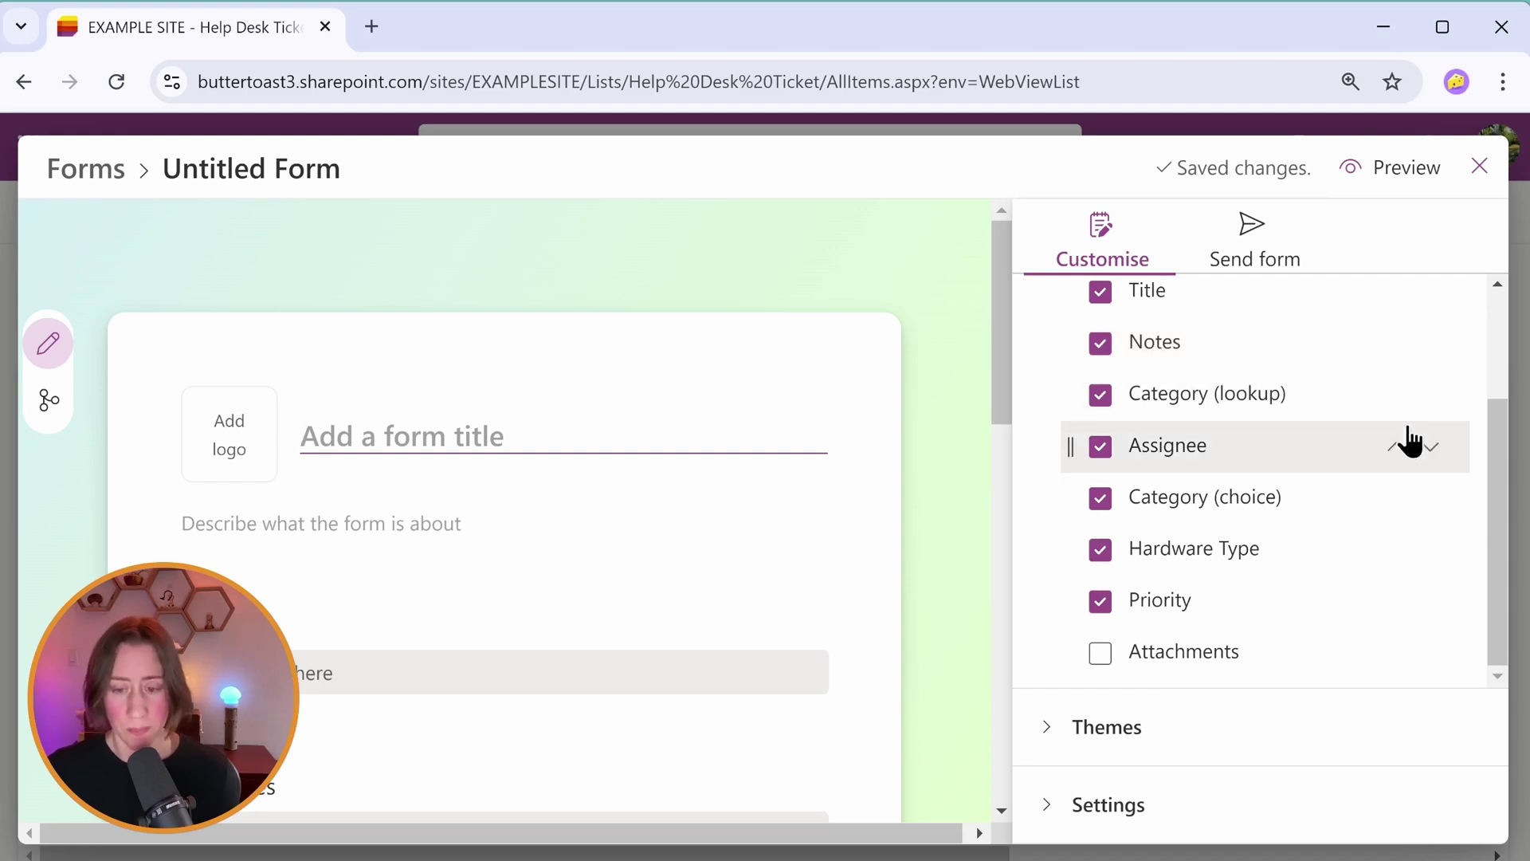
scroll(941, 442, down, 3)
scroll(938, 439, down, 7)
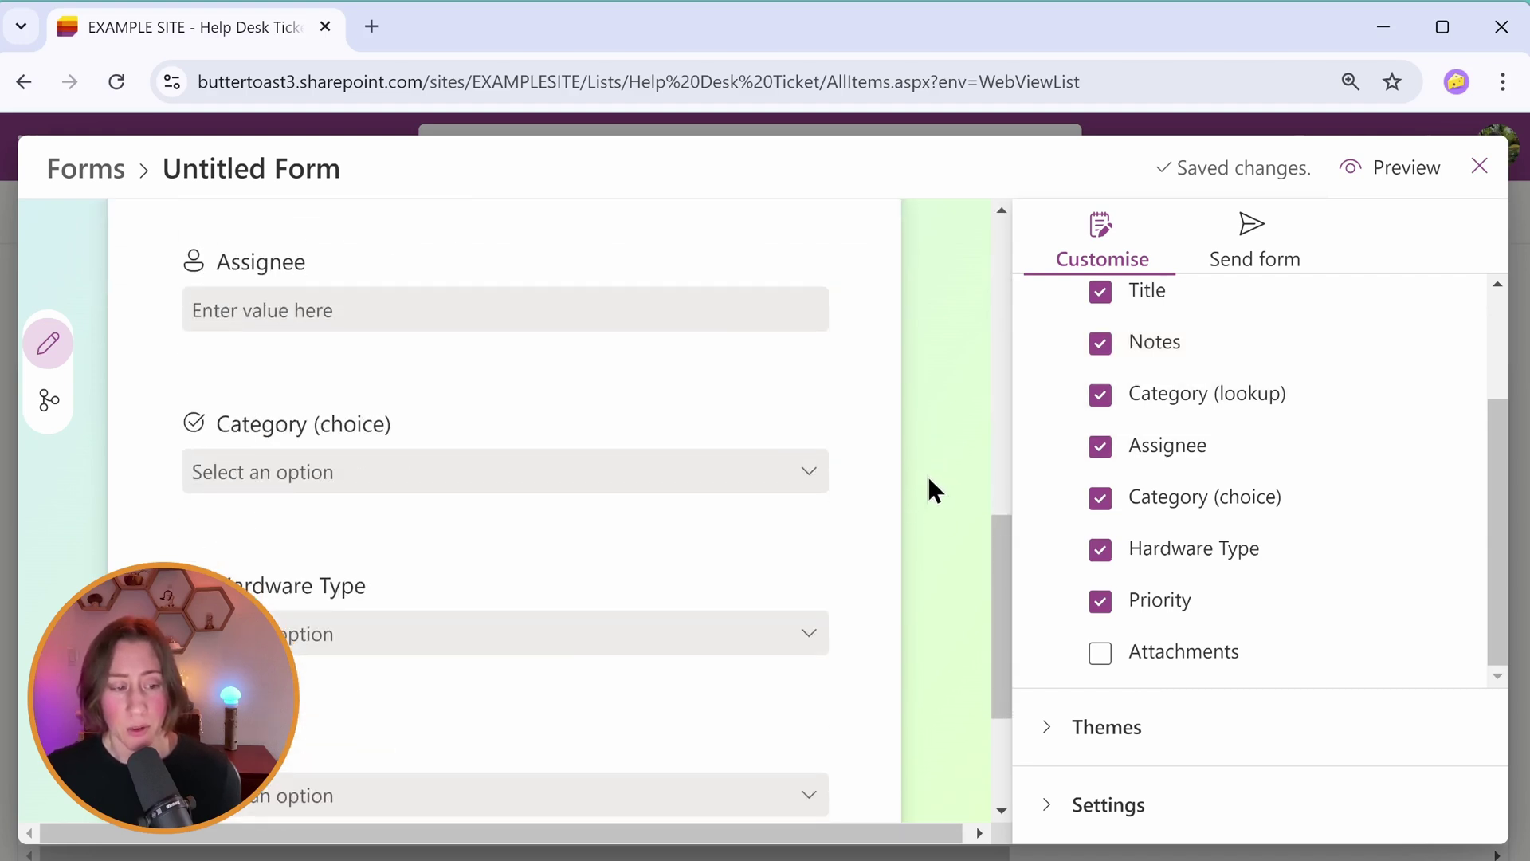
scroll(916, 474, down, 3)
scroll(907, 474, up, 5)
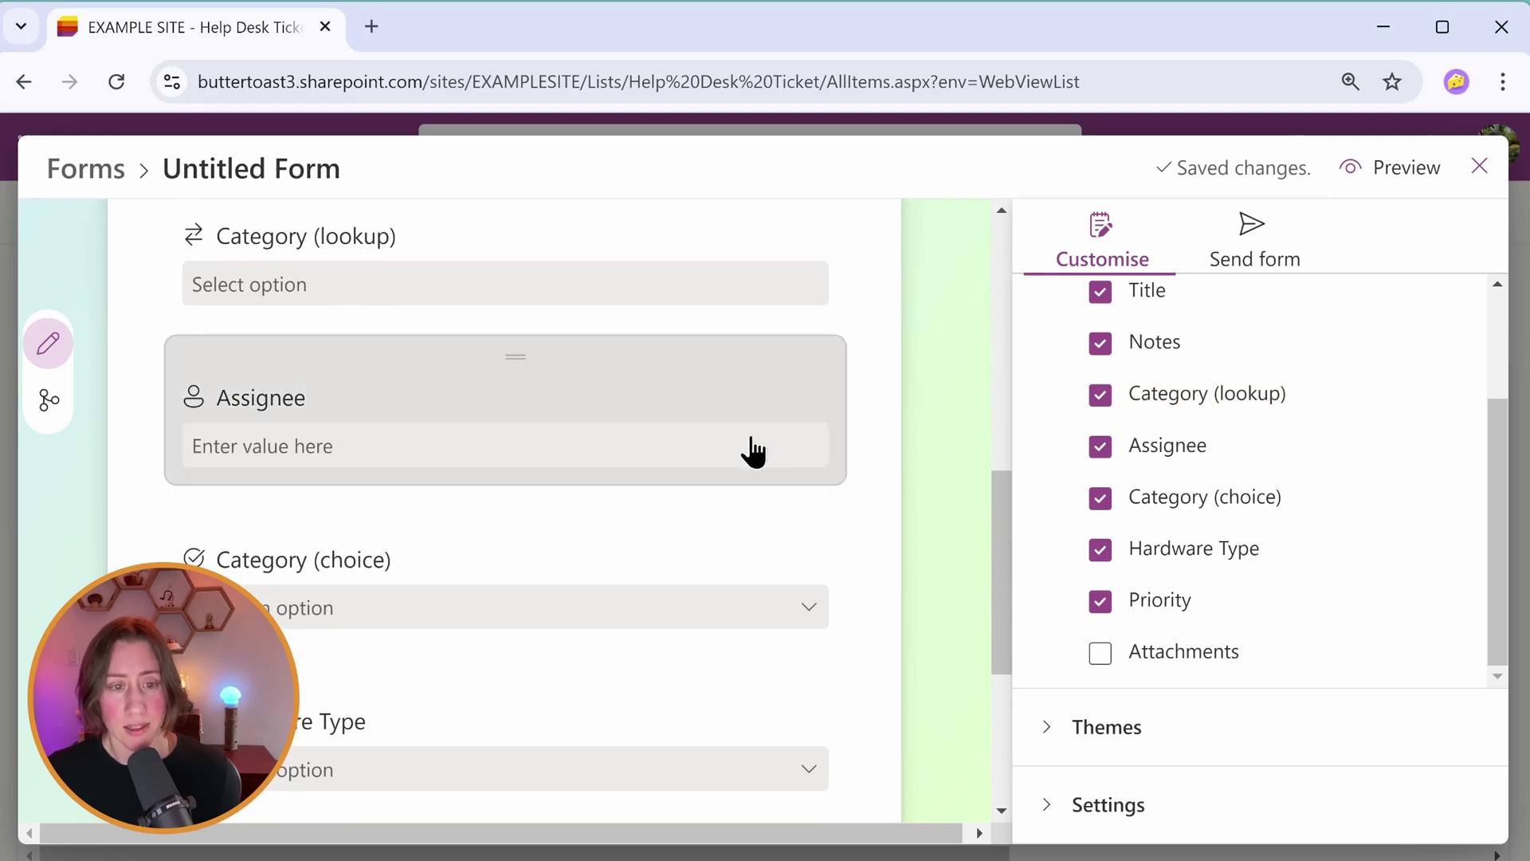
Hide the Assignee question from the new Untitled Form
click(701, 381)
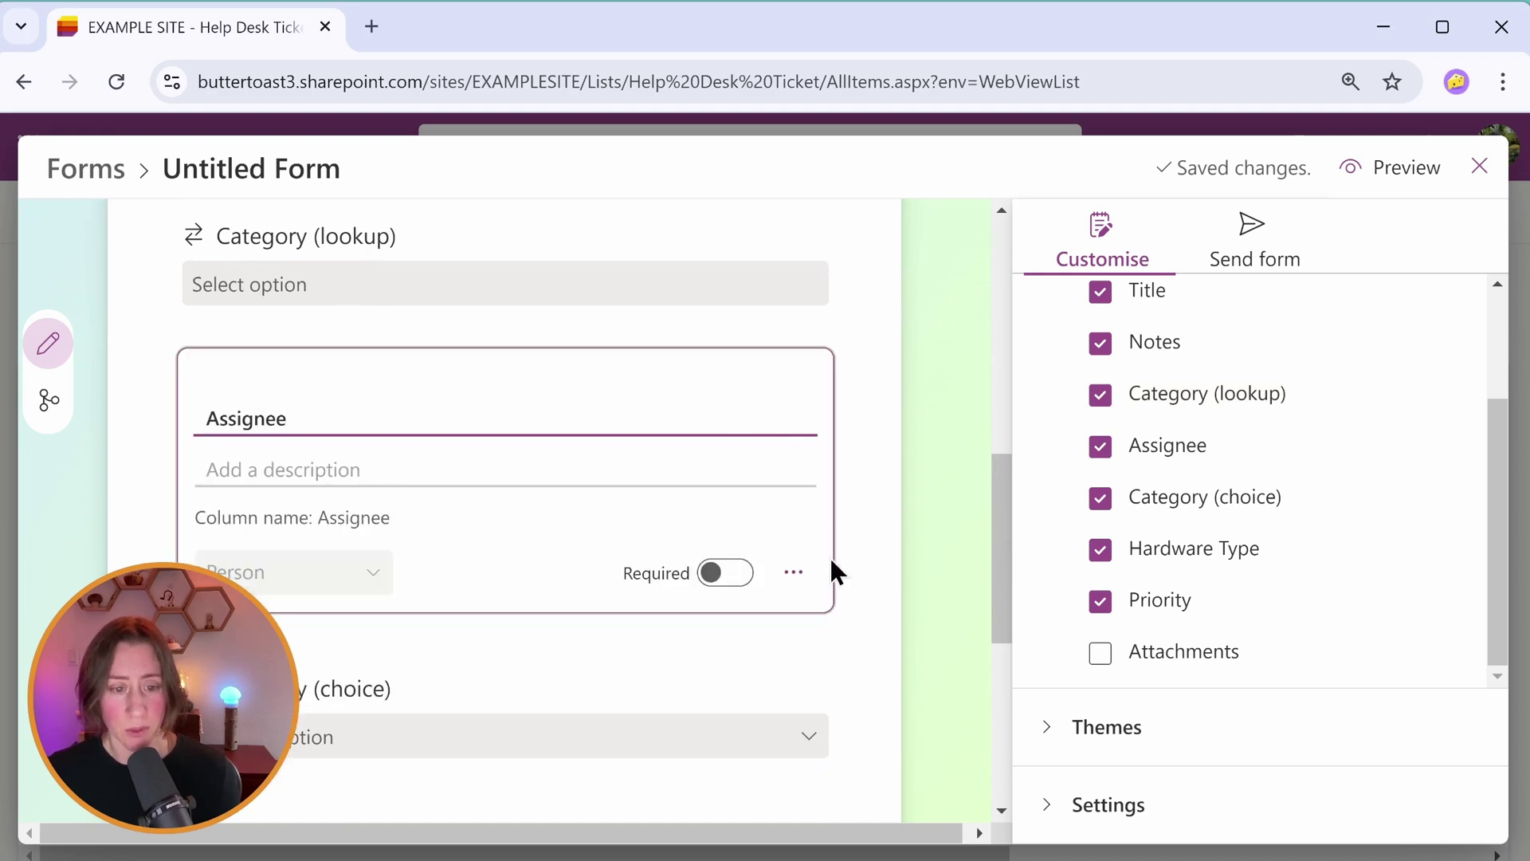
click(792, 580)
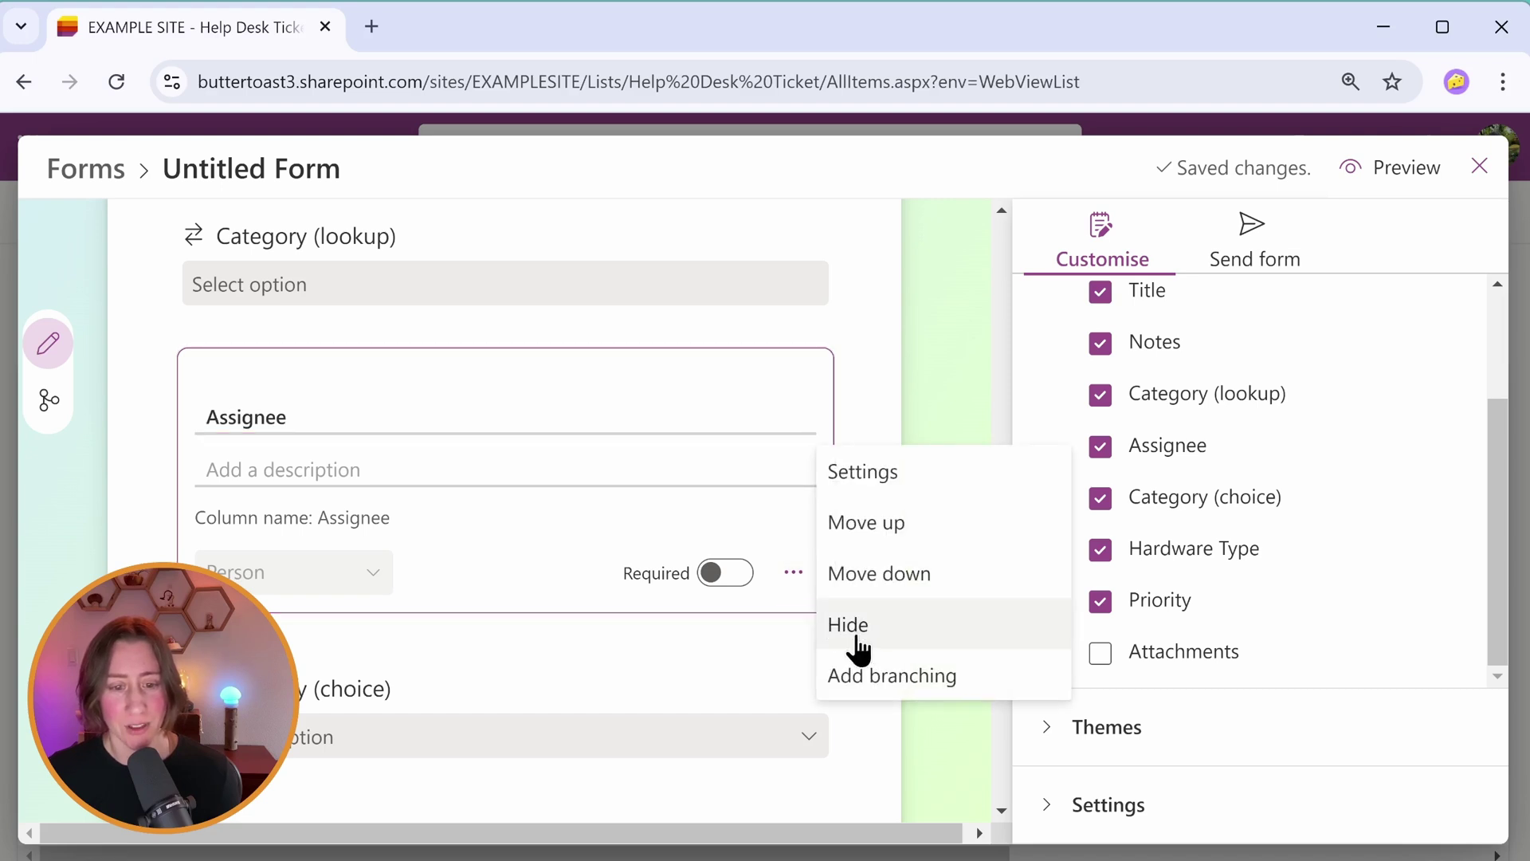
click(862, 648)
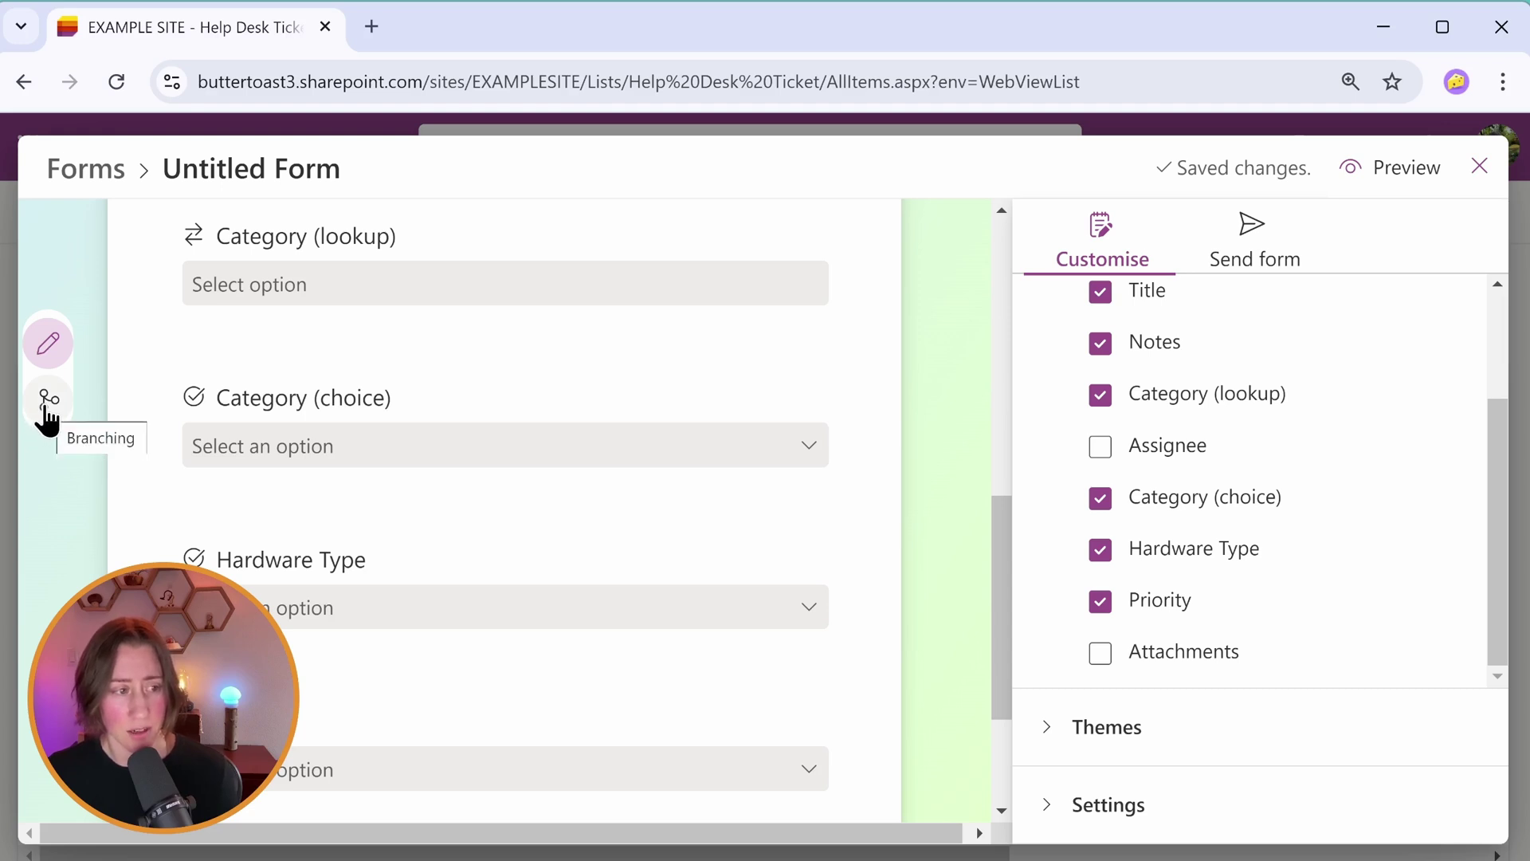
click(48, 410)
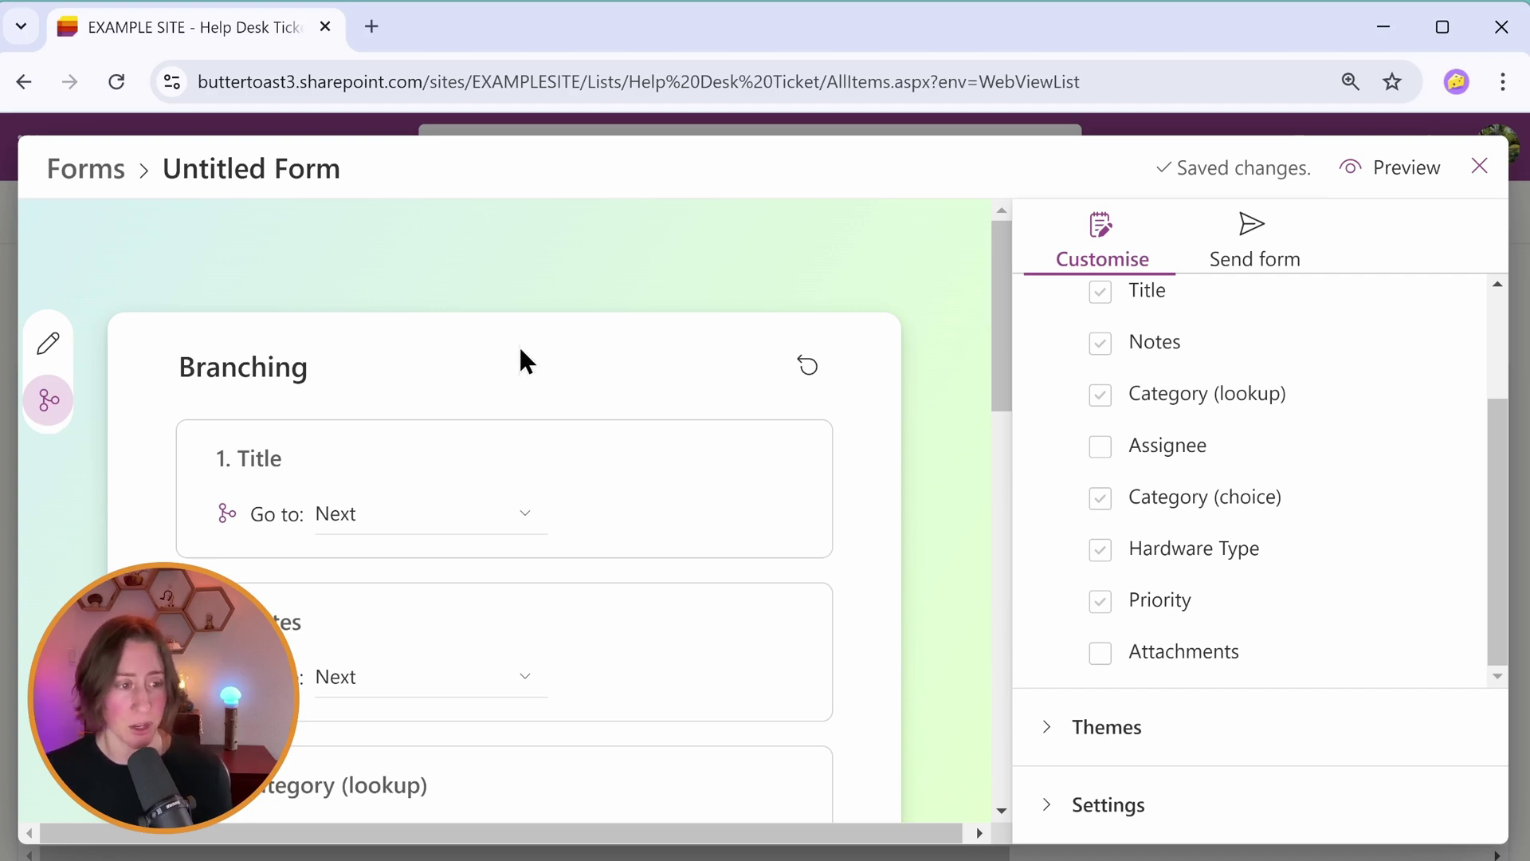
Scroll through the branching view, where every question, including Category, goes to Next
scroll(893, 355, down, 3)
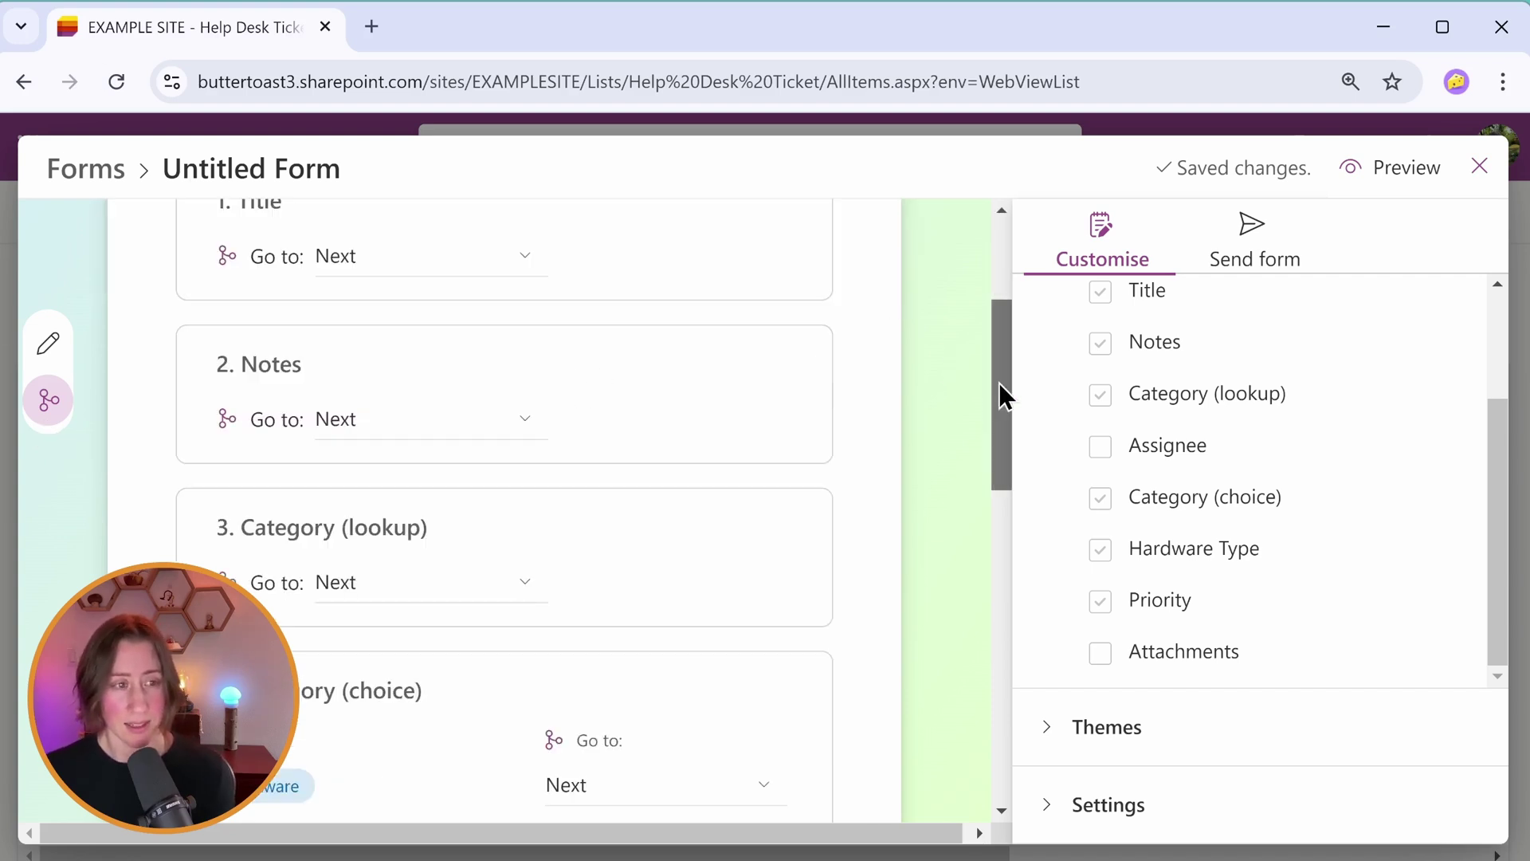
drag(999, 389, 999, 354)
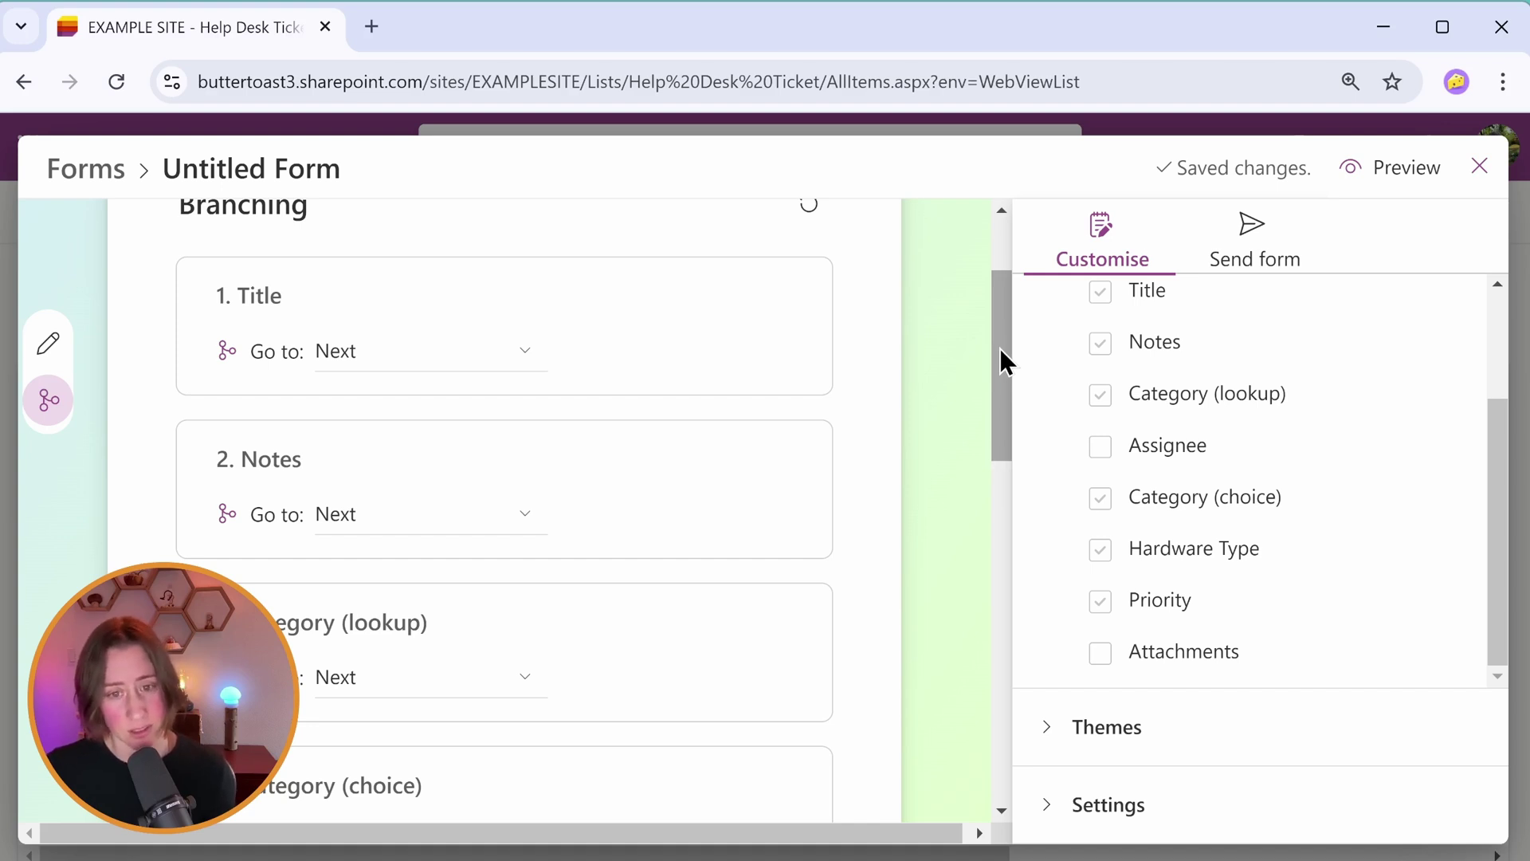
drag(1000, 347, 992, 455)
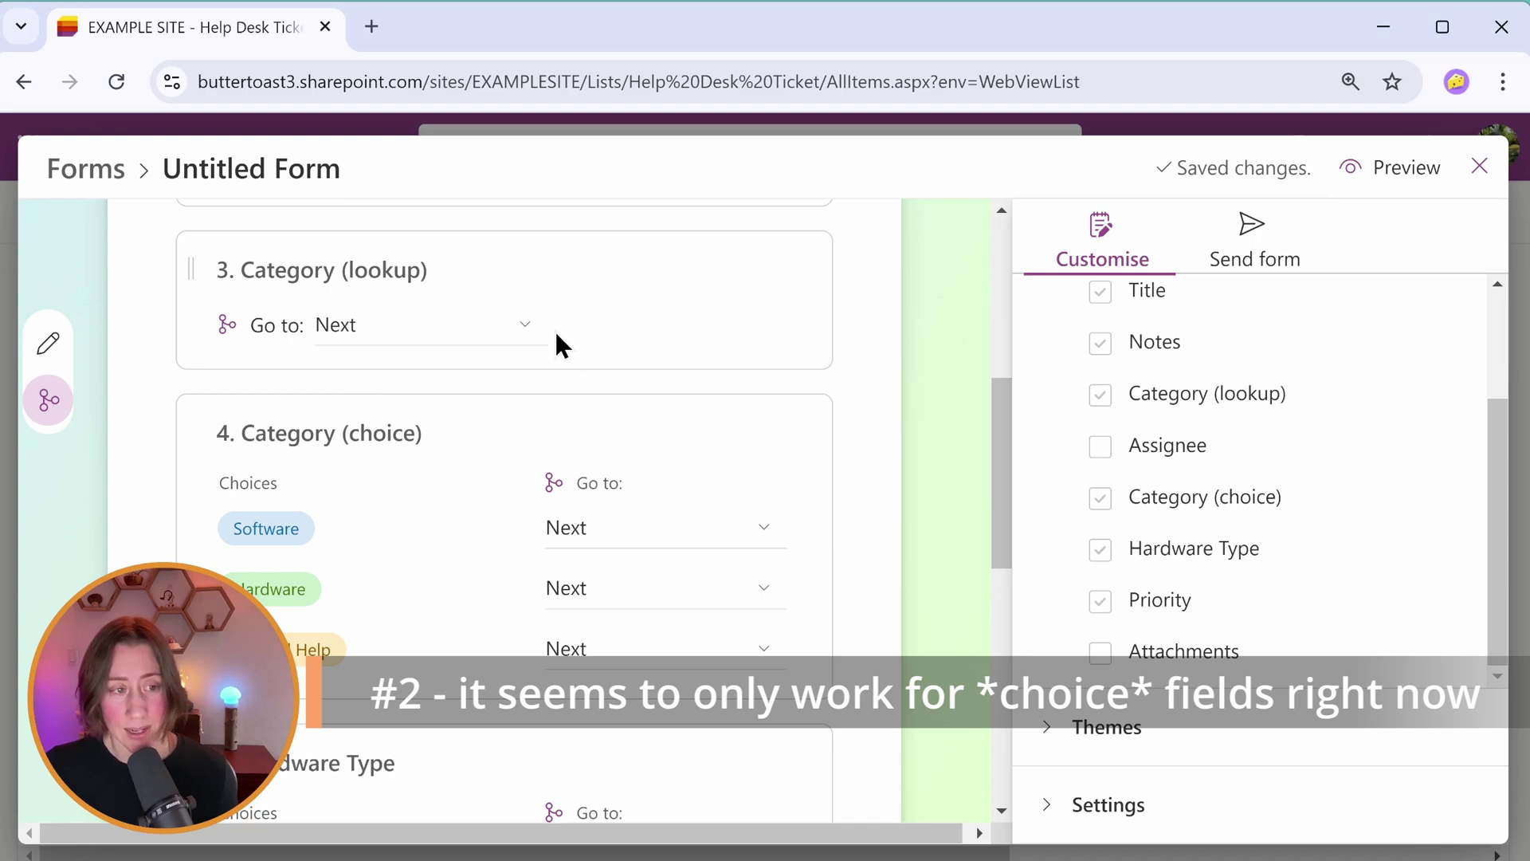
click(527, 327)
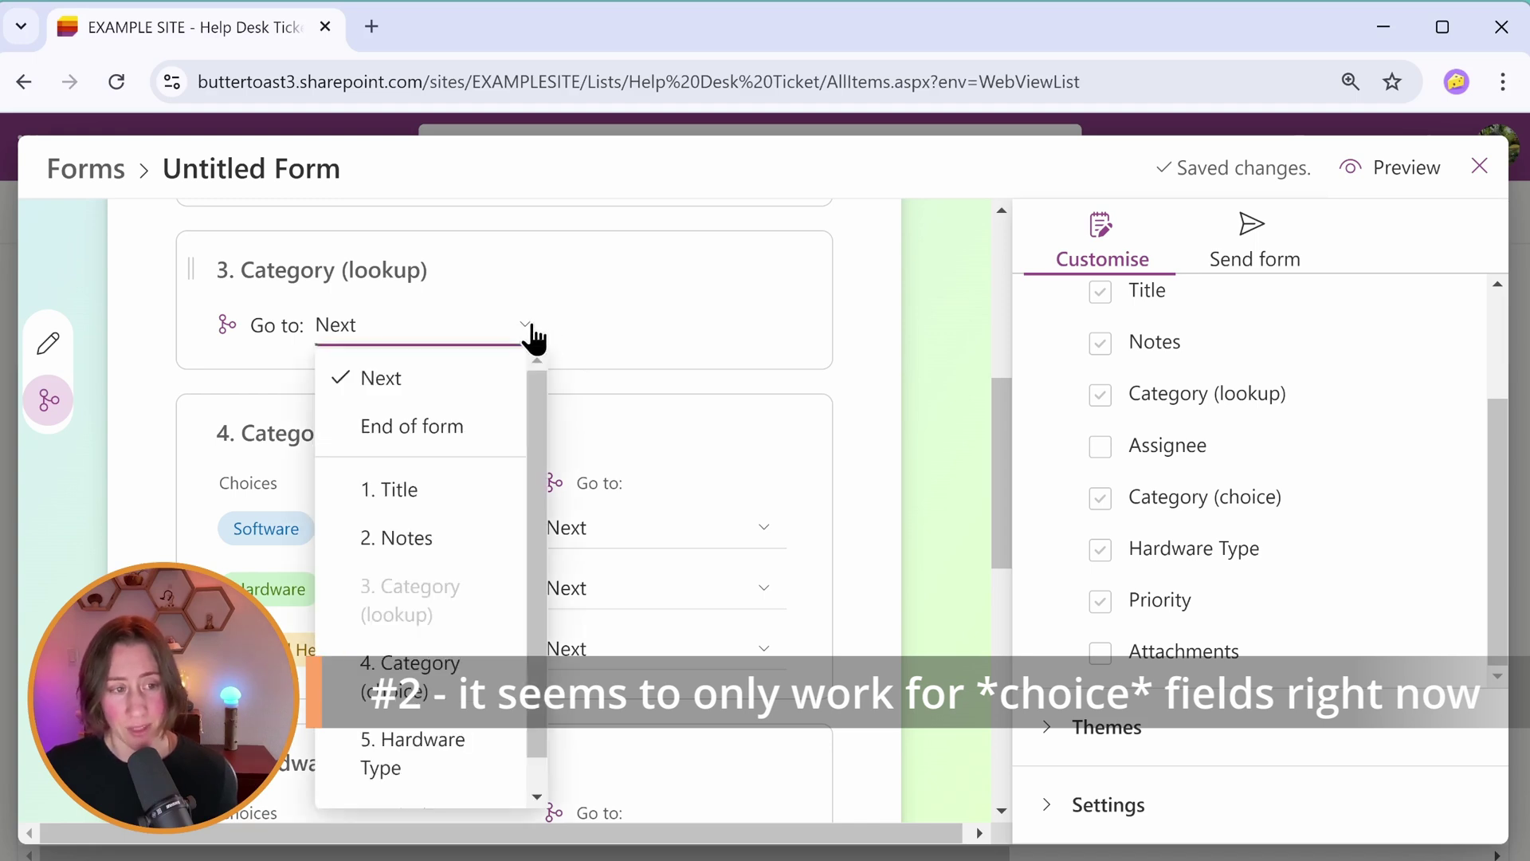
click(531, 329)
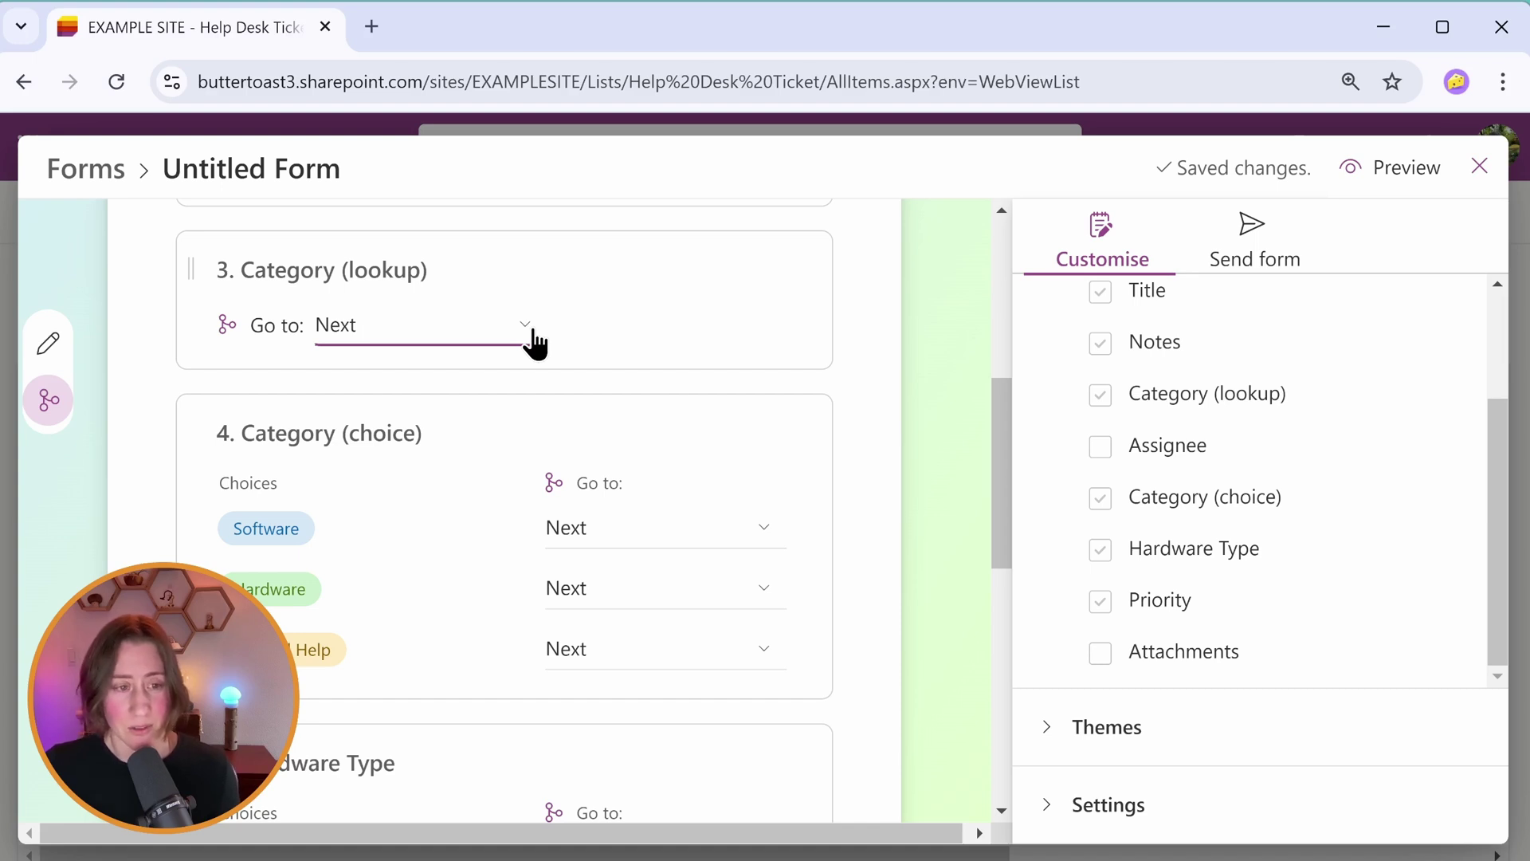
scroll(700, 317, down, 2)
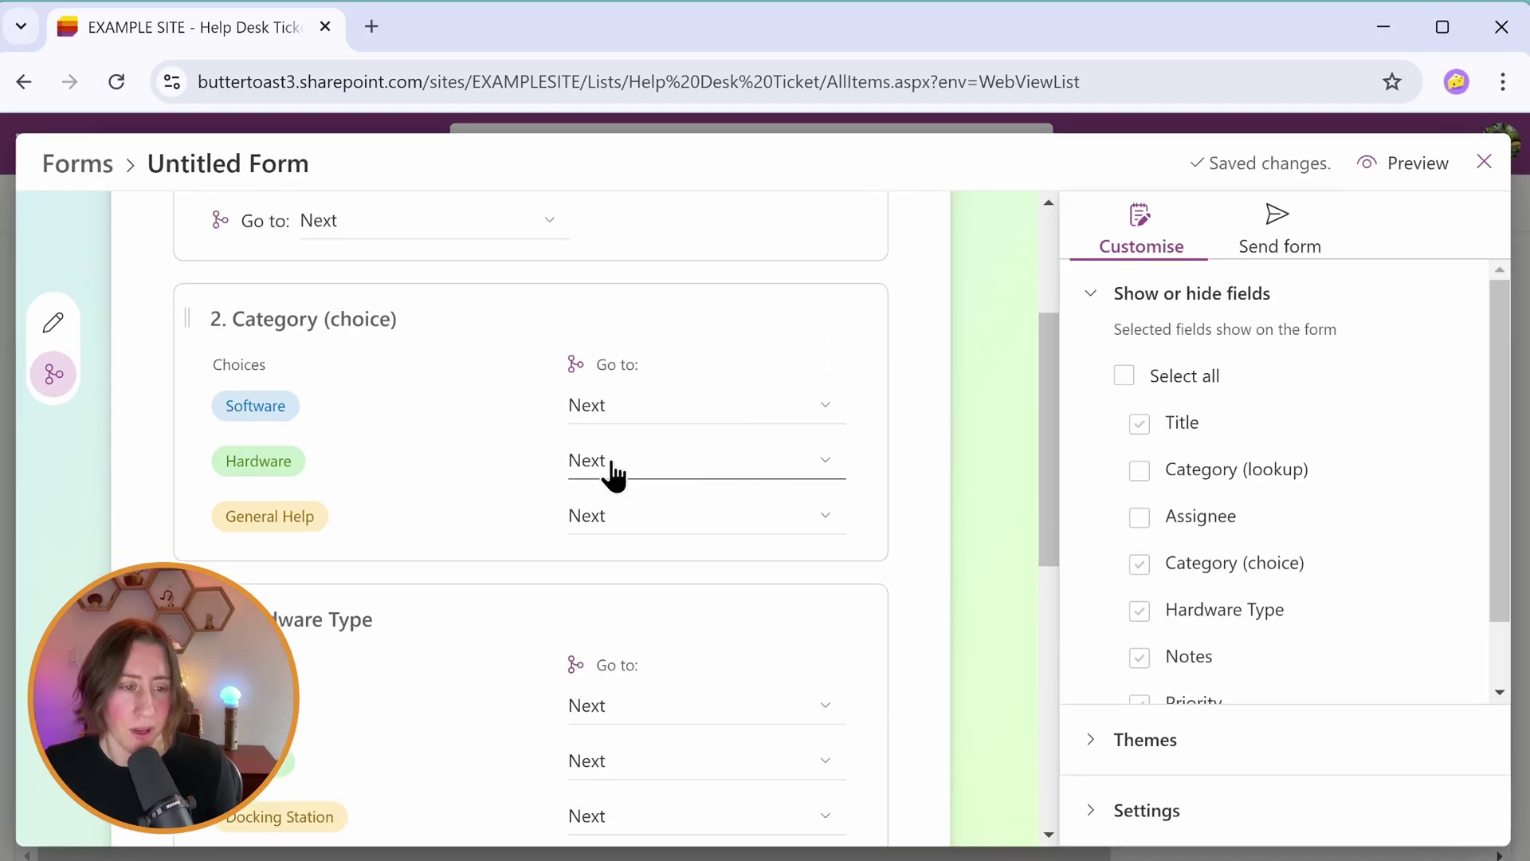
Set all three Priority choices to go to End of form, leaving Notes on Next
click(701, 470)
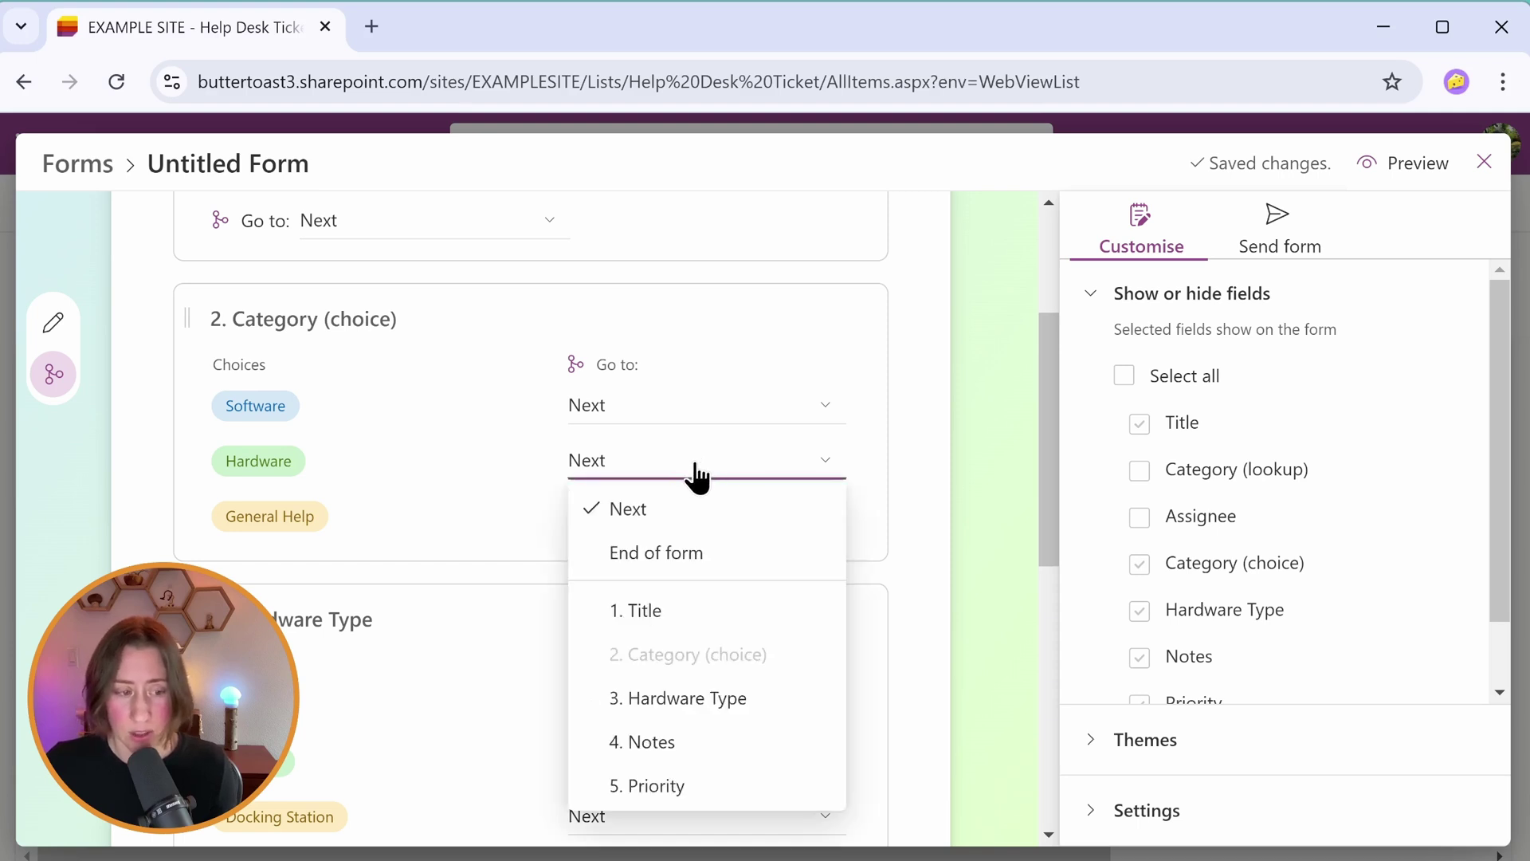
click(691, 702)
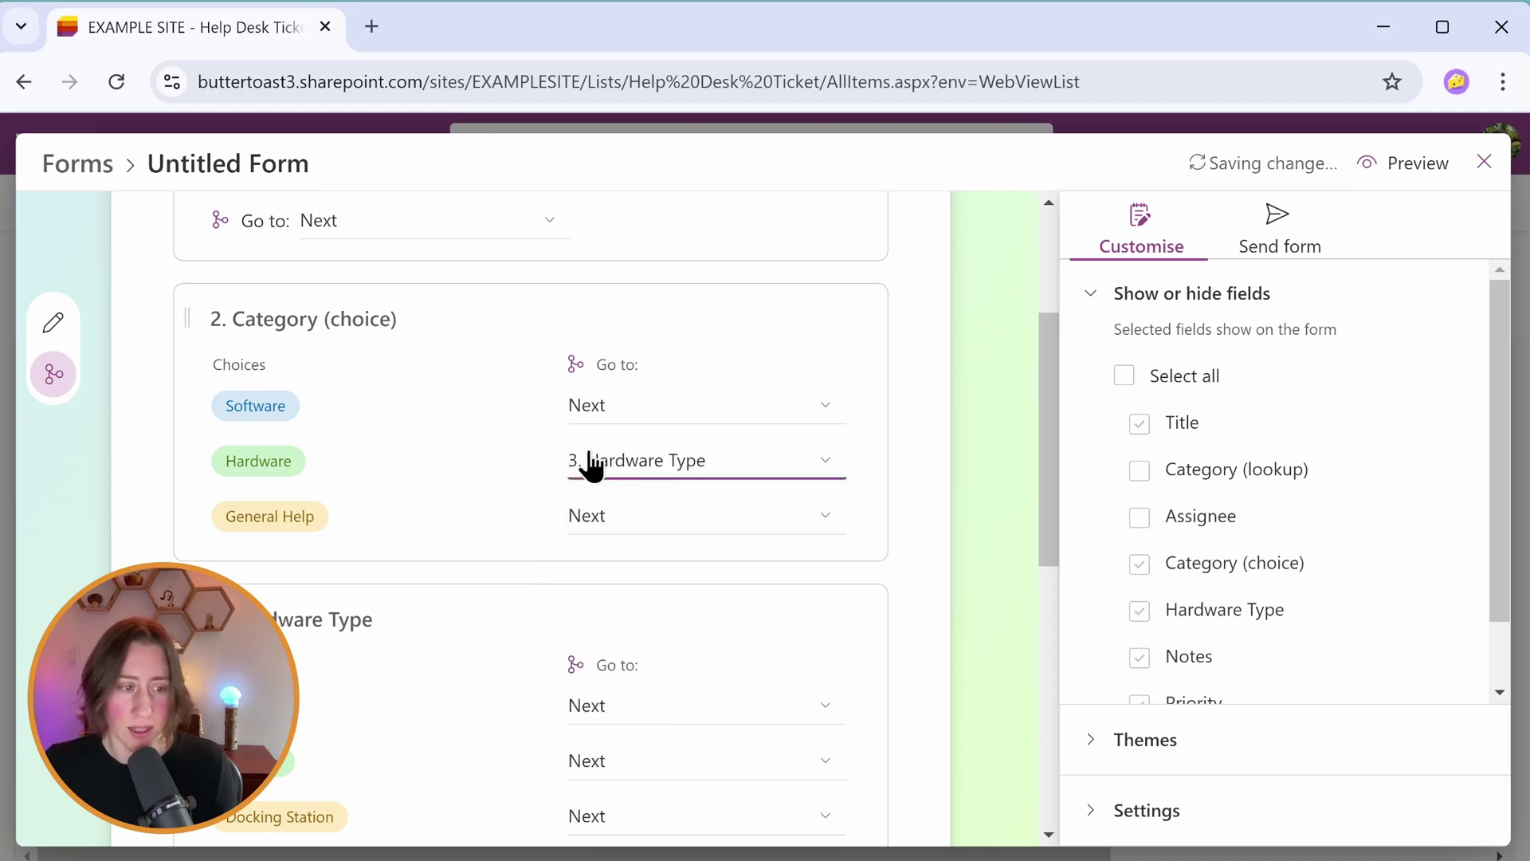
click(659, 414)
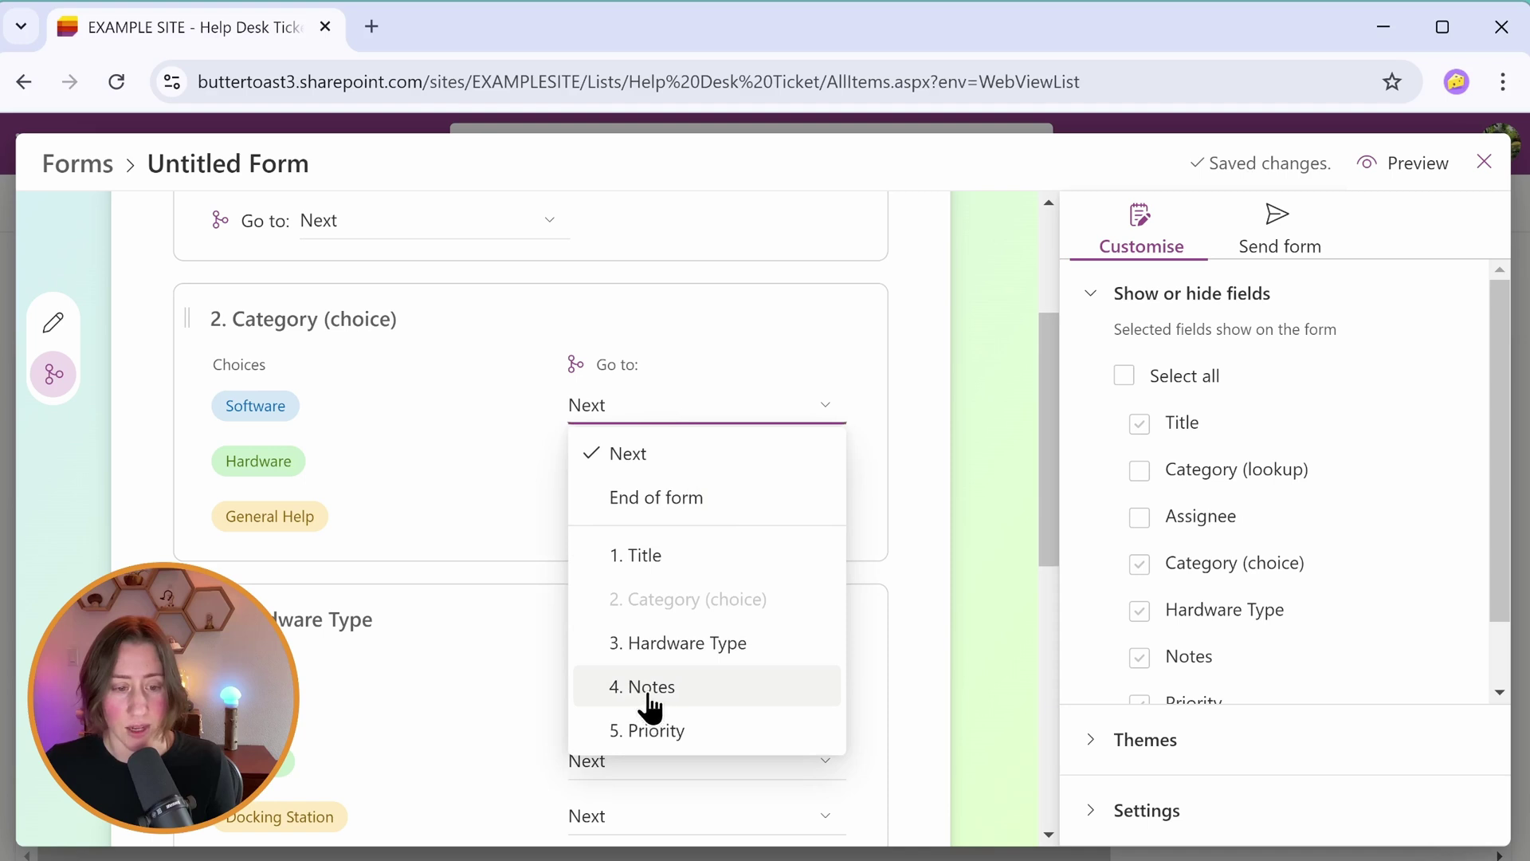
click(651, 687)
click(707, 518)
click(653, 434)
drag(1044, 384, 1030, 587)
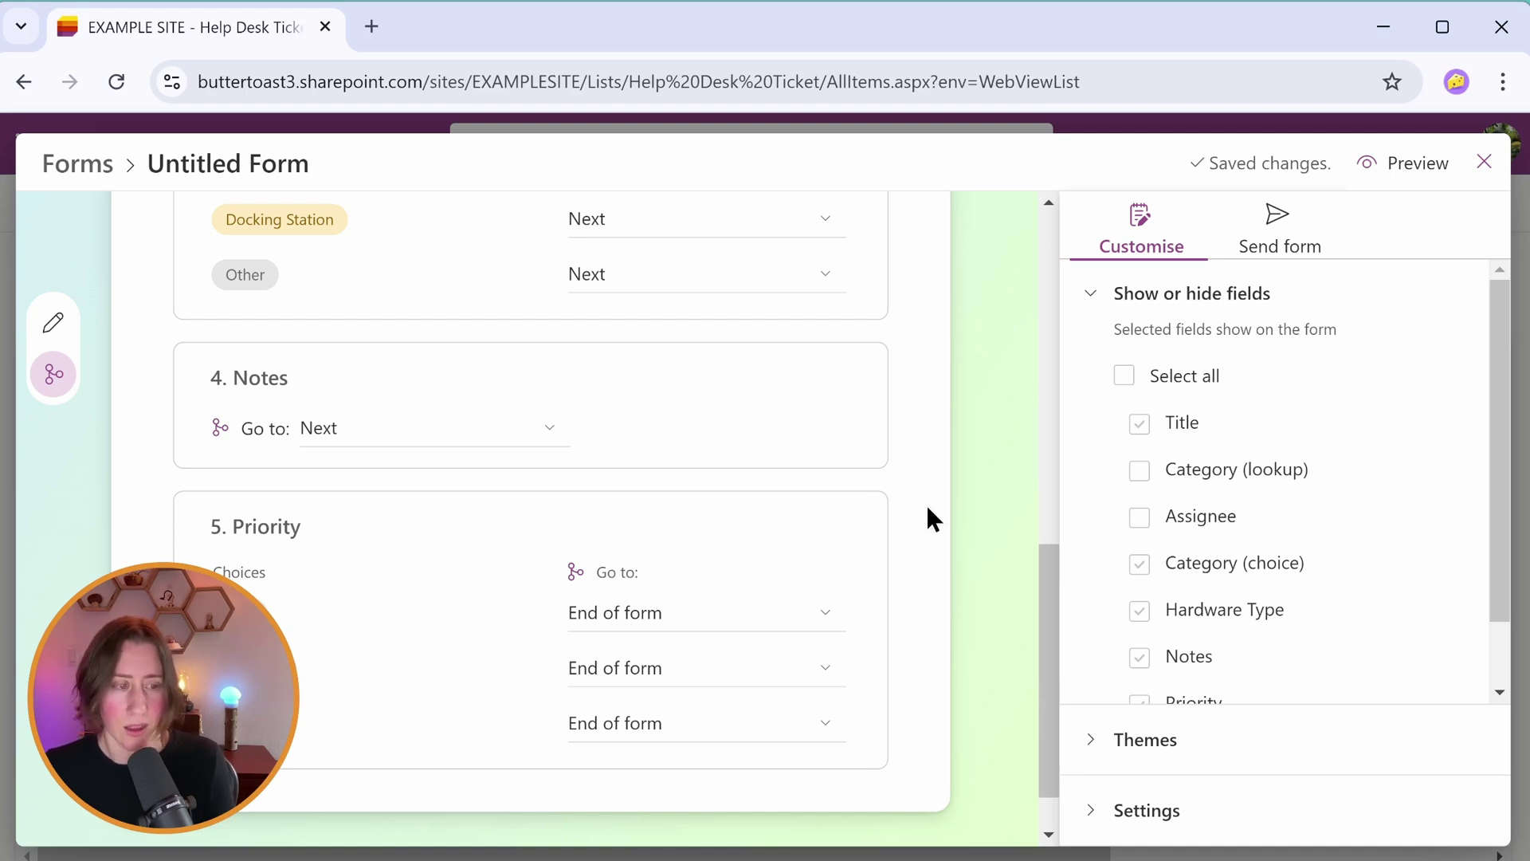
Preview the form, enter 'test' as the Title and choose Software as Category
click(1420, 180)
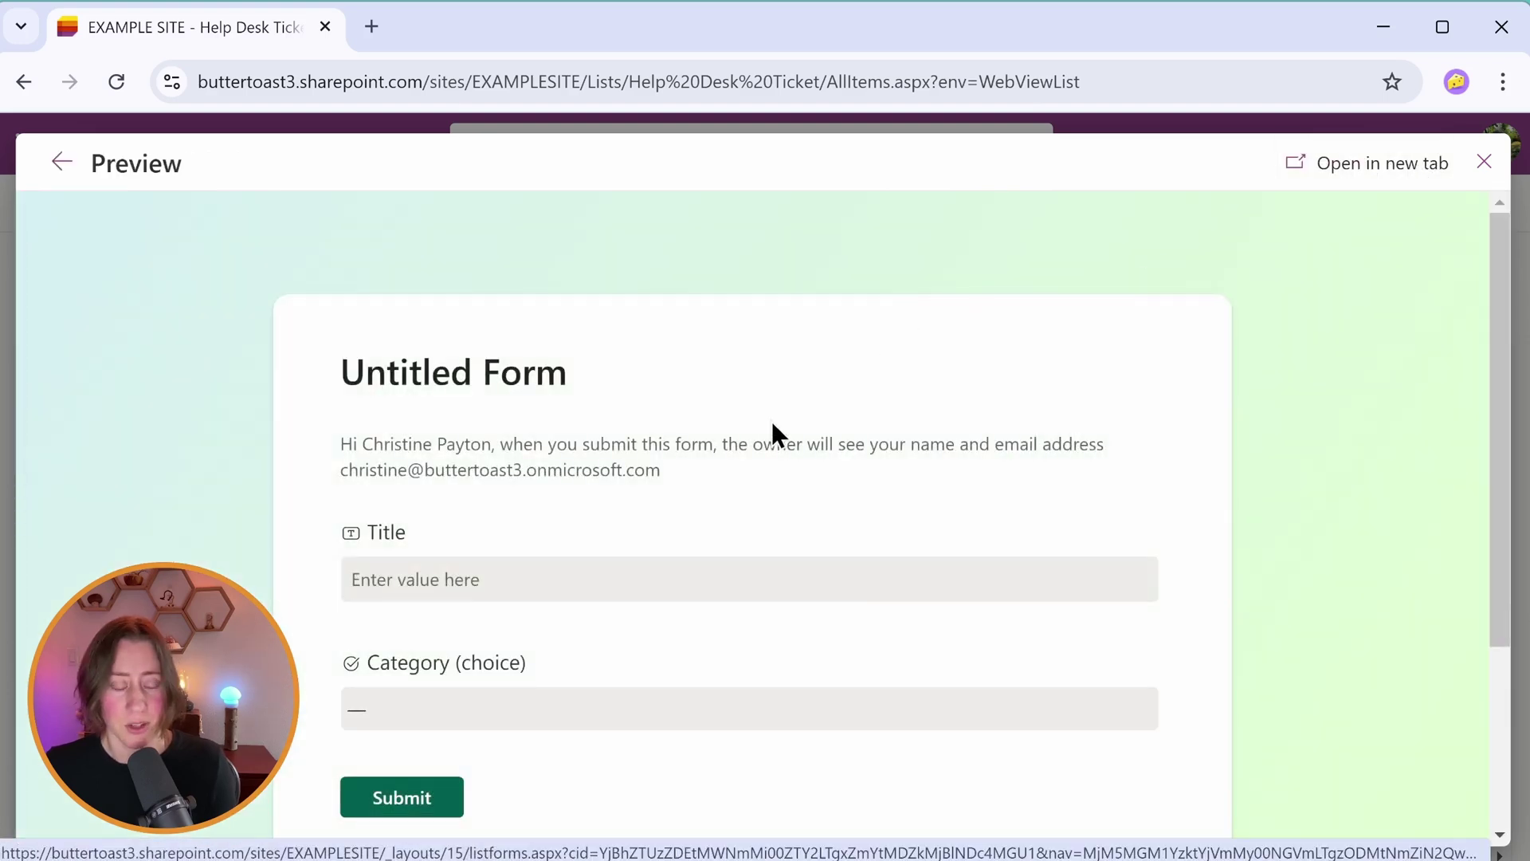
scroll(761, 430, down, 2)
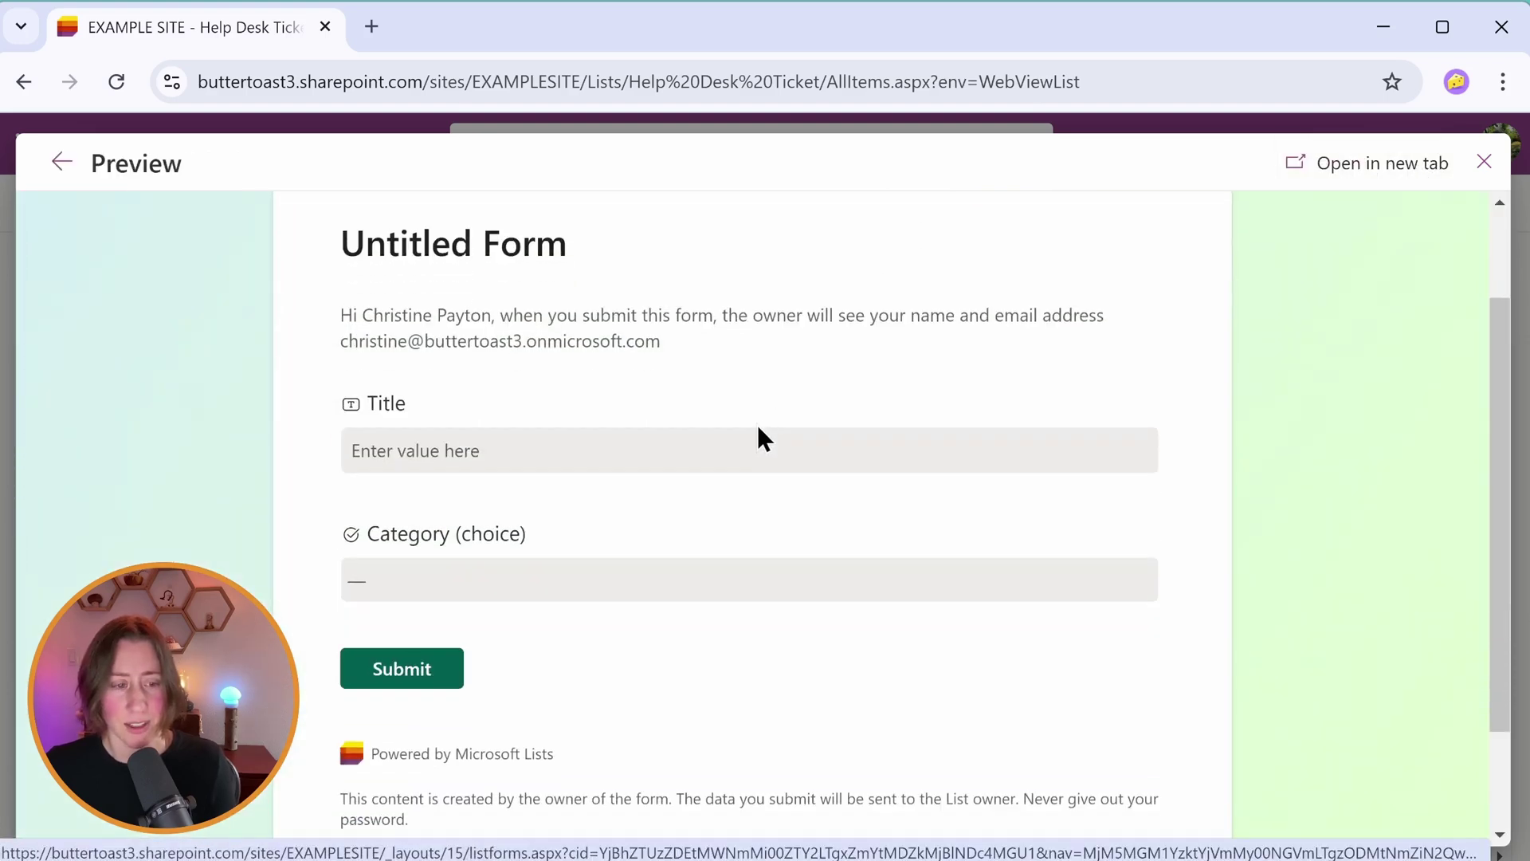
click(528, 451)
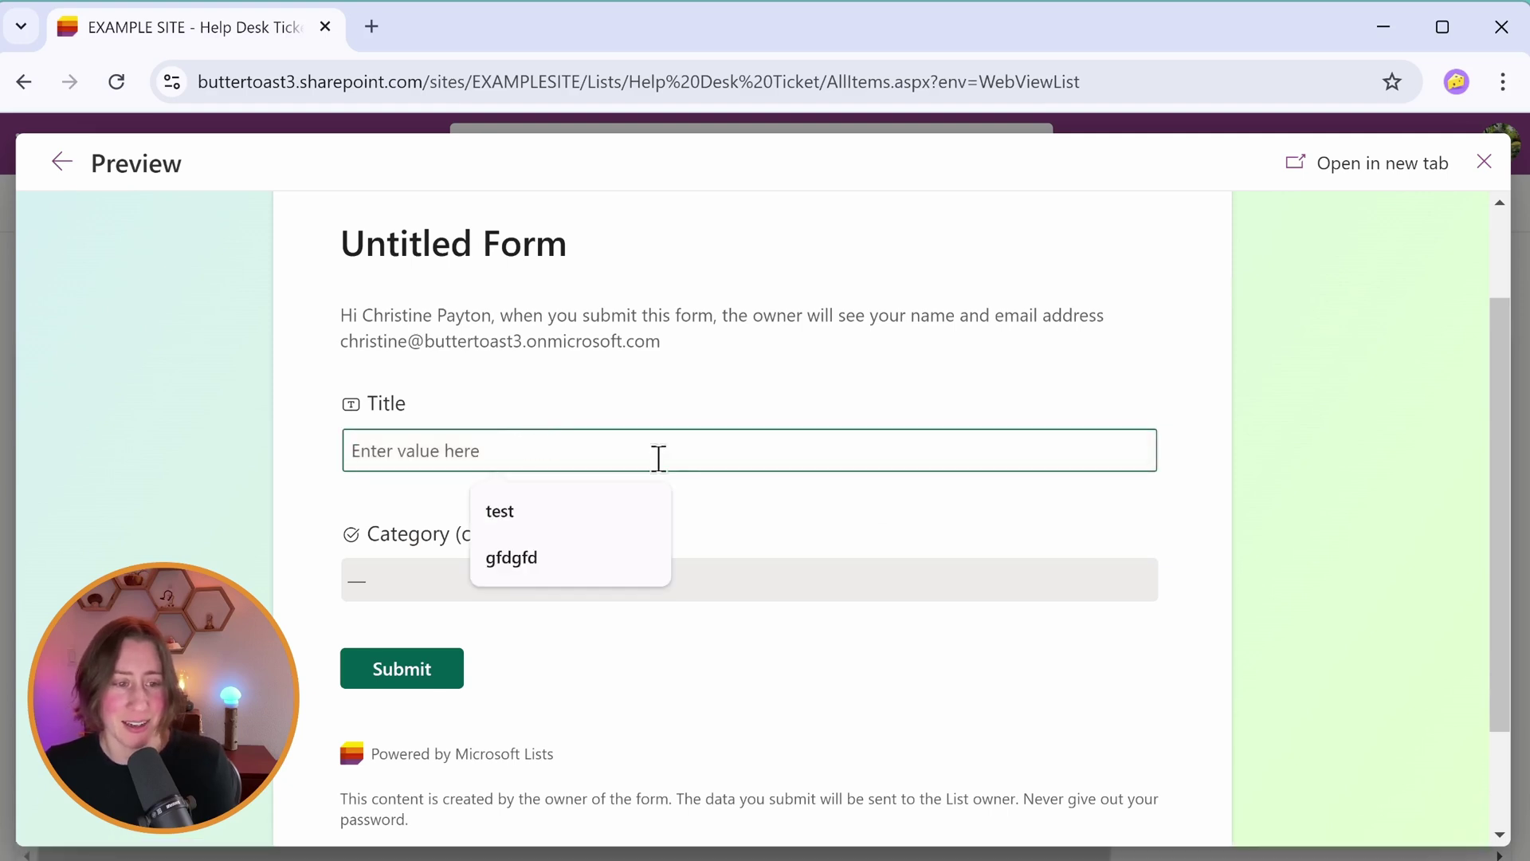
text(test)
click(928, 580)
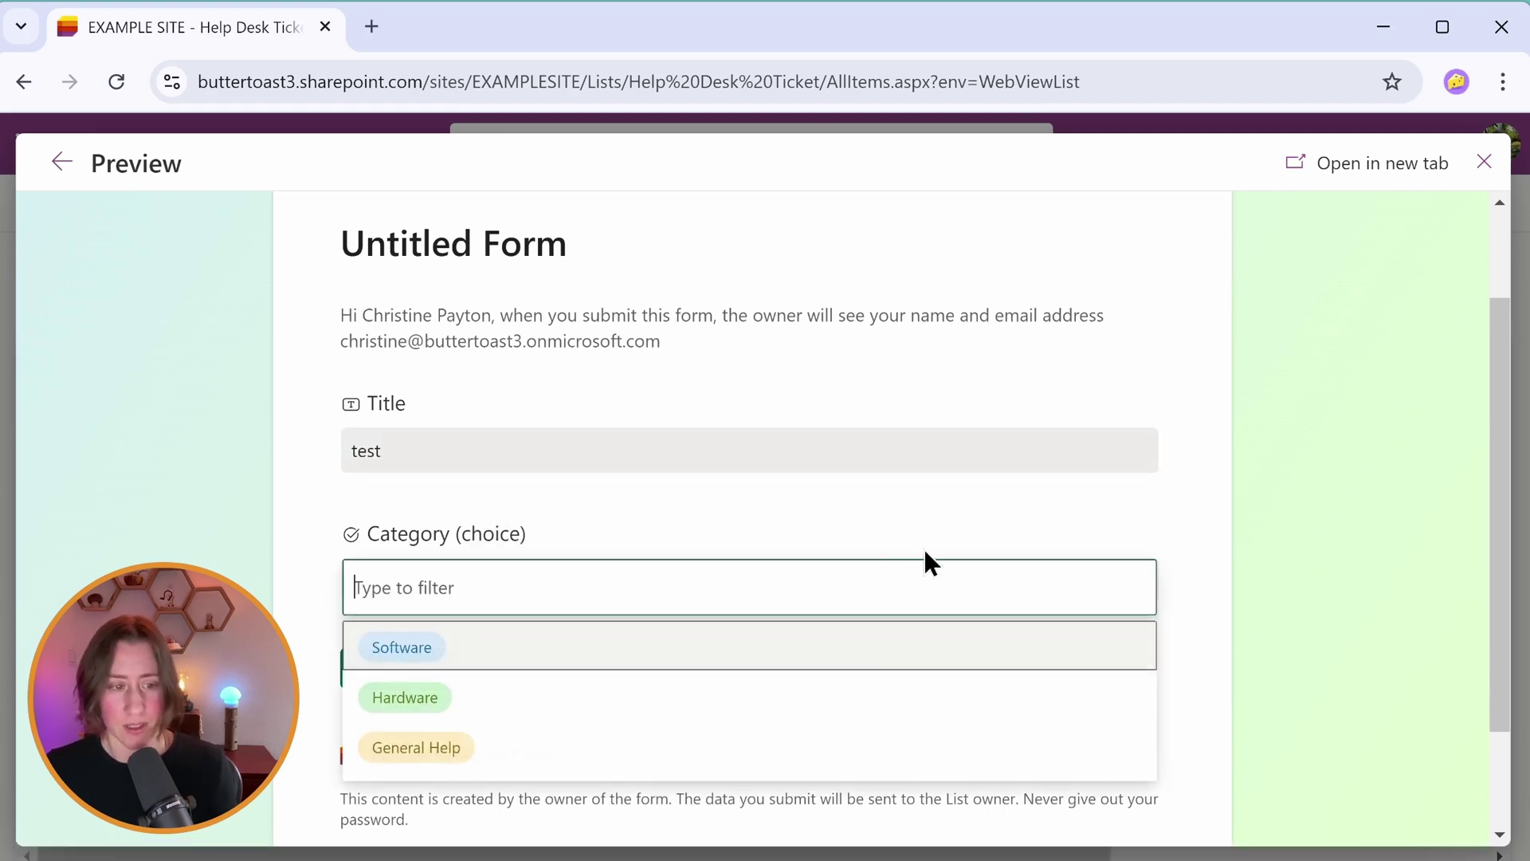
click(448, 653)
Change Category to Hardware so the Hardware Type question appears
scroll(1322, 413, down, 3)
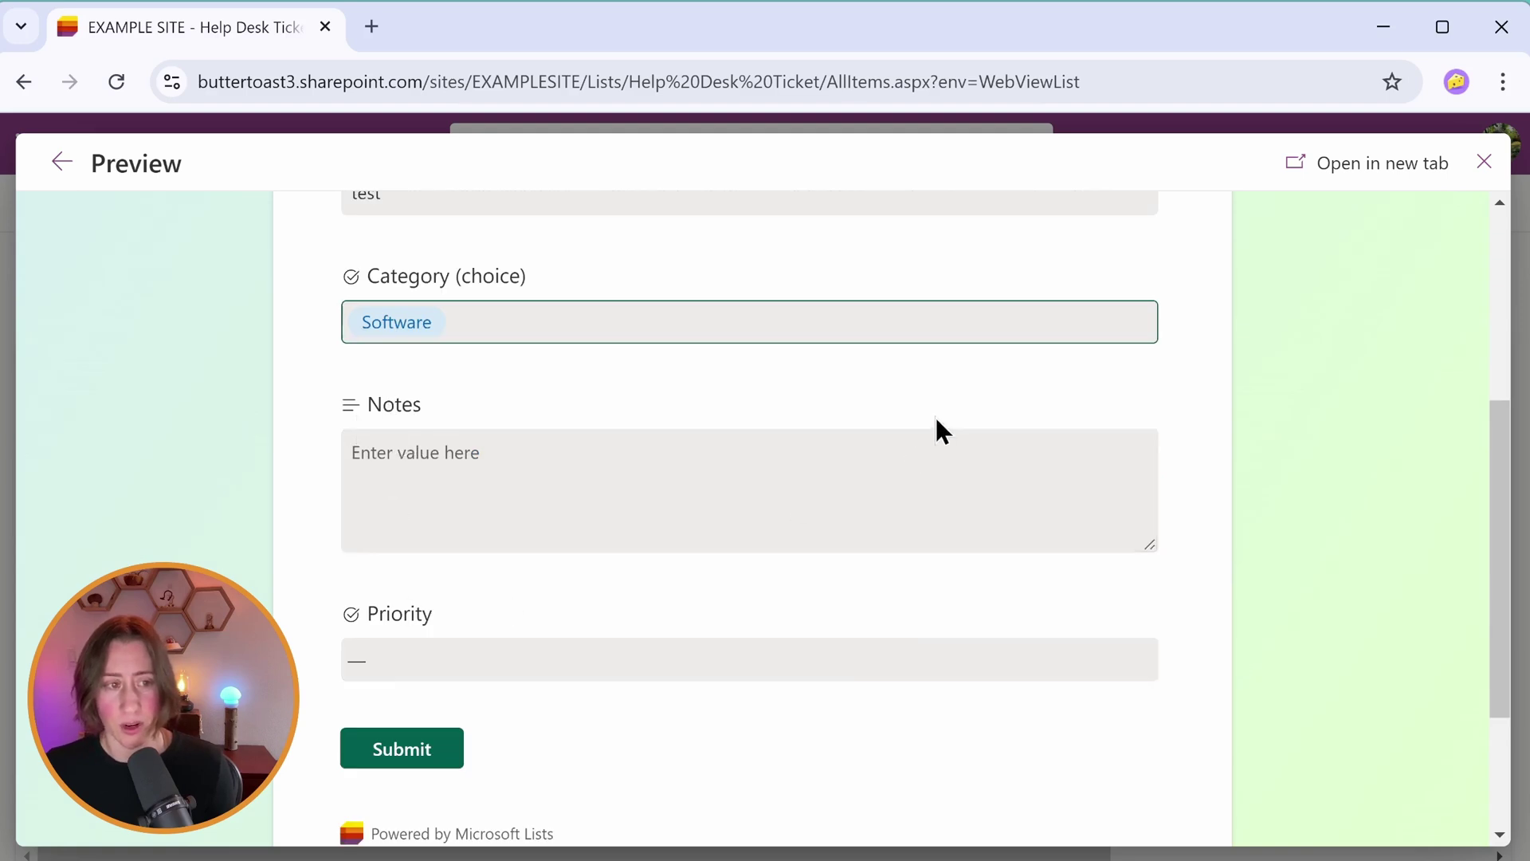
scroll(477, 463, up, 2)
click(476, 463)
click(497, 569)
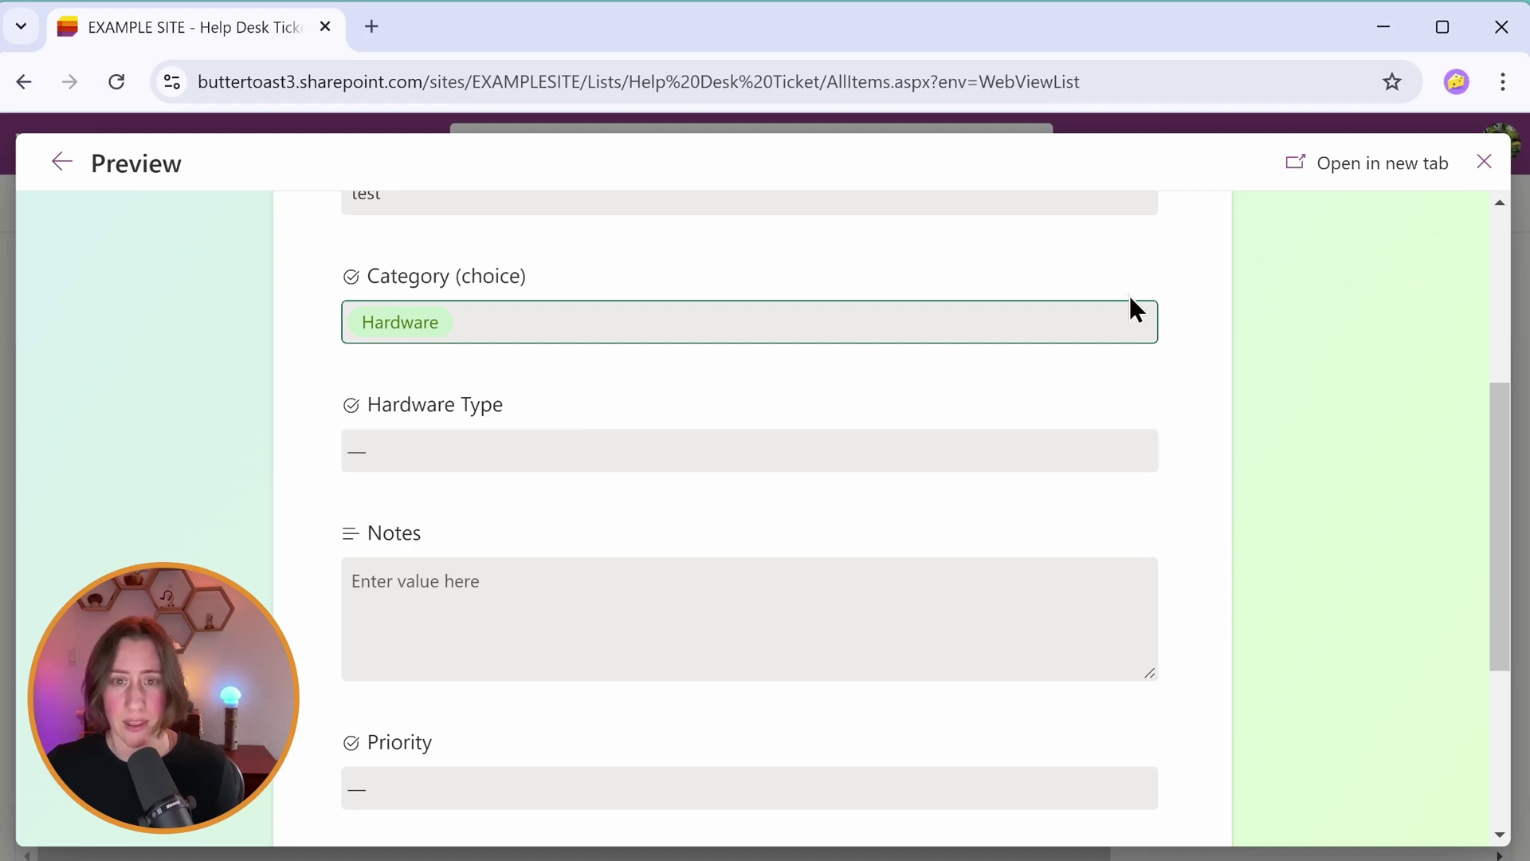
Branch all four Hardware Type choices, including Mouse, Monitor and Docking Station, to 4. Notes, then preview again
click(56, 161)
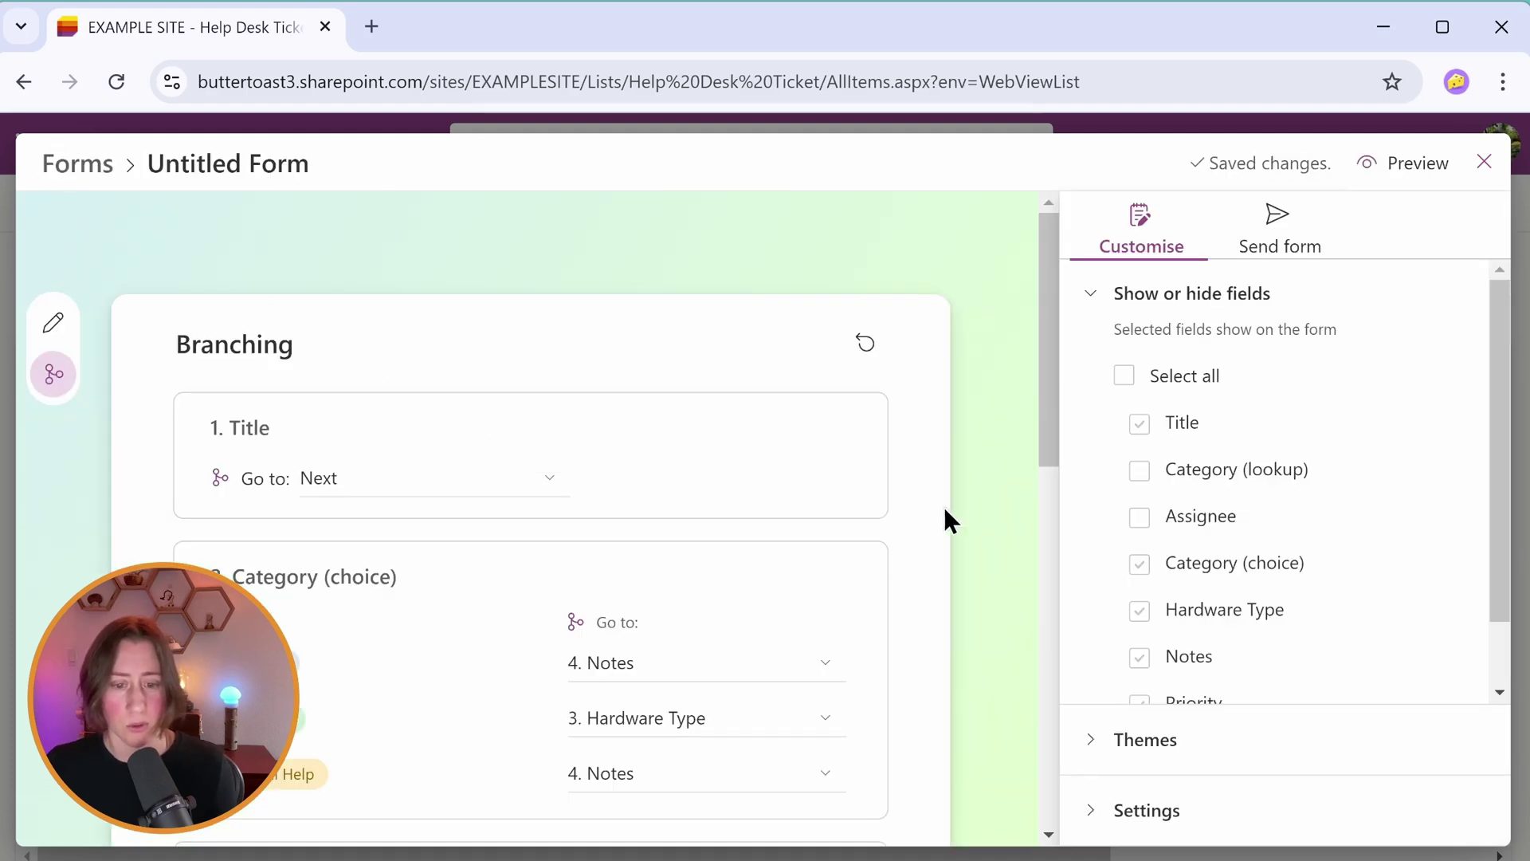
scroll(944, 511, down, 5)
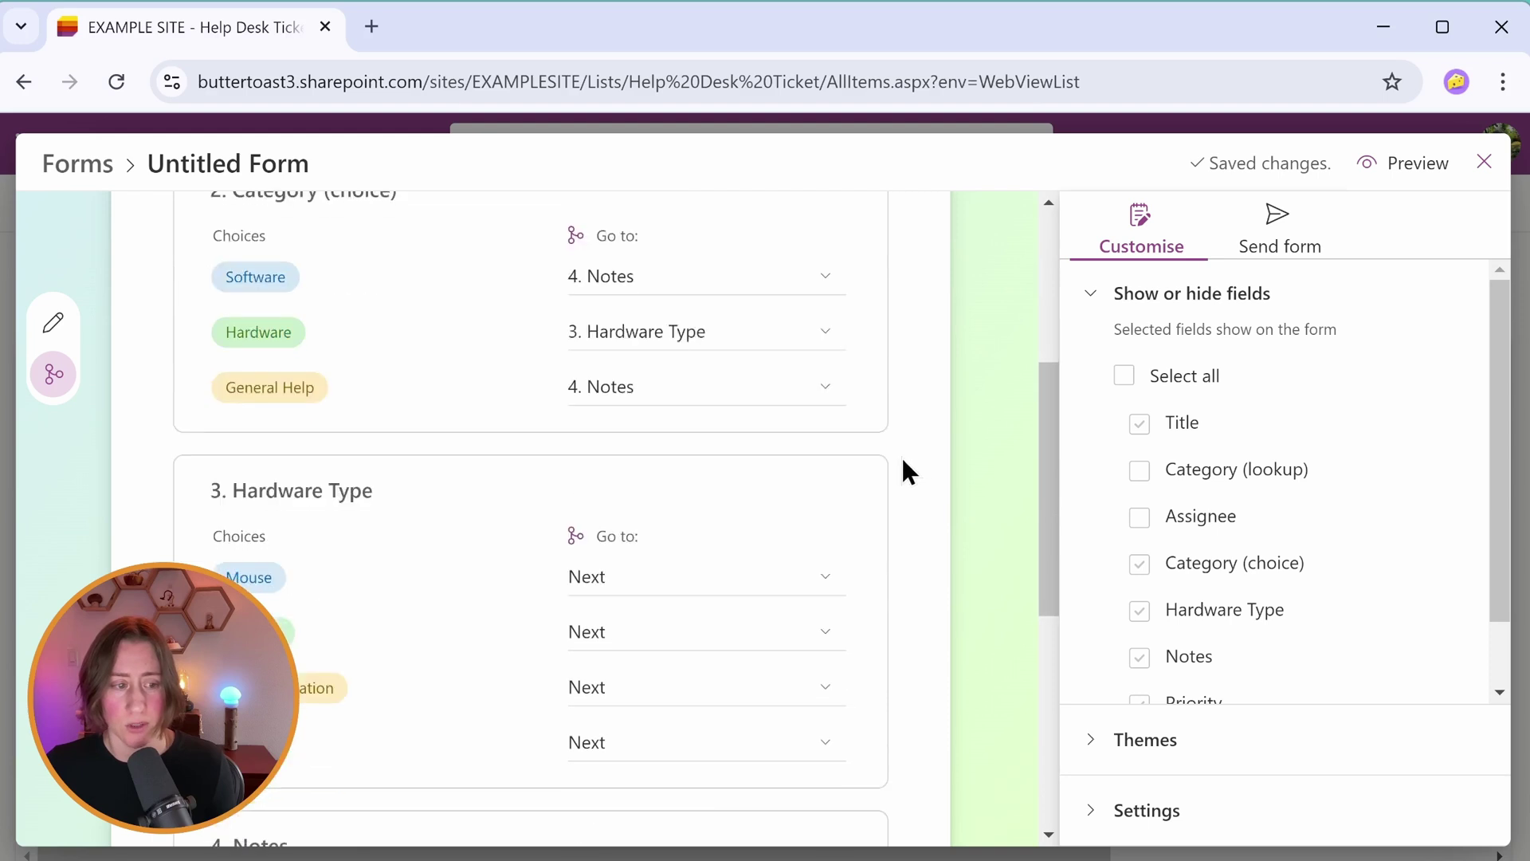
scroll(570, 502, down, 2)
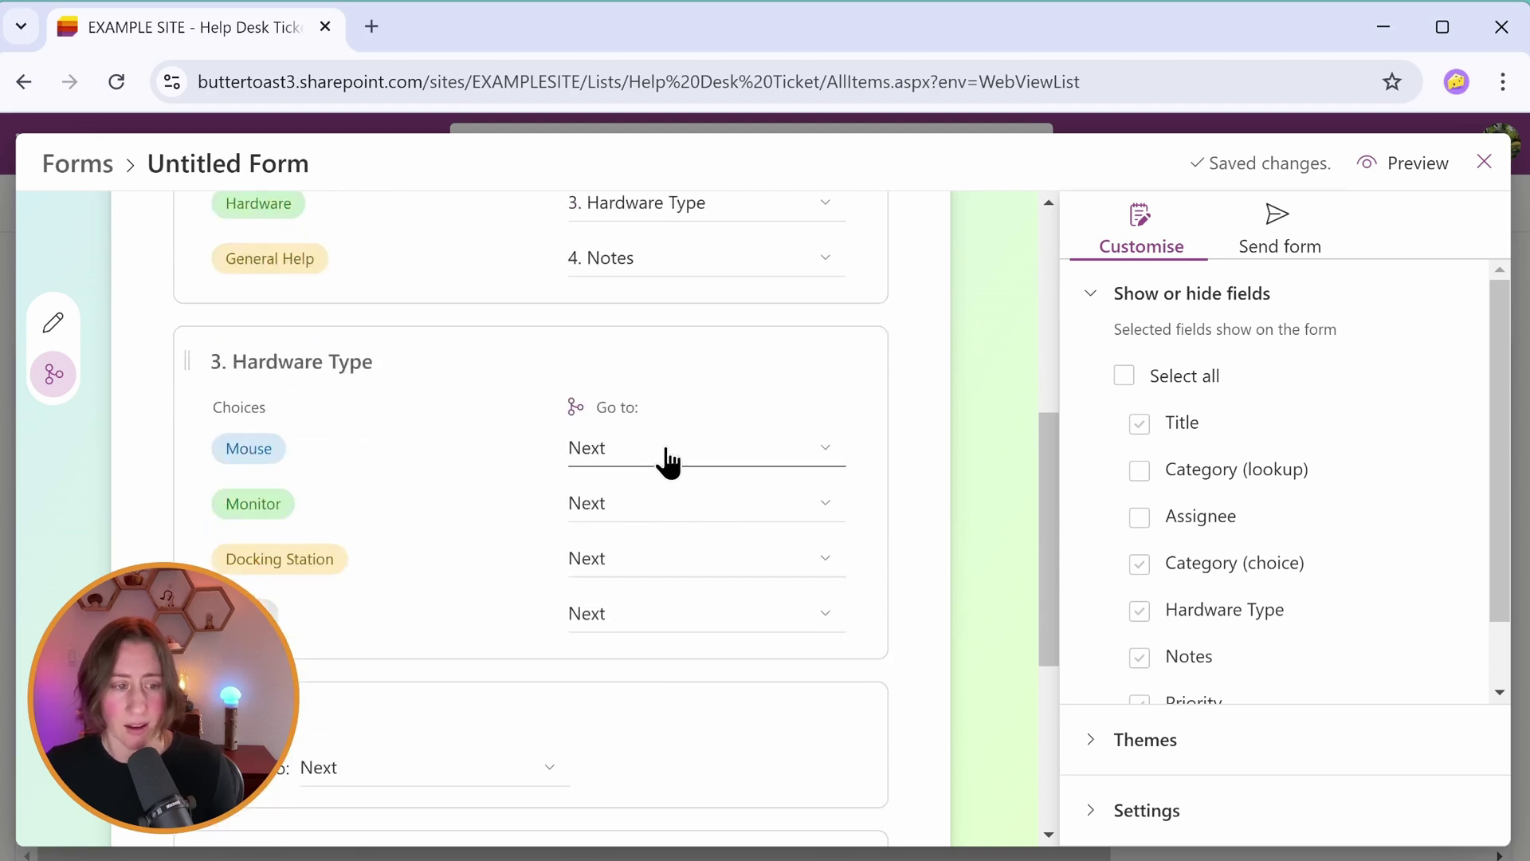
click(677, 466)
click(694, 728)
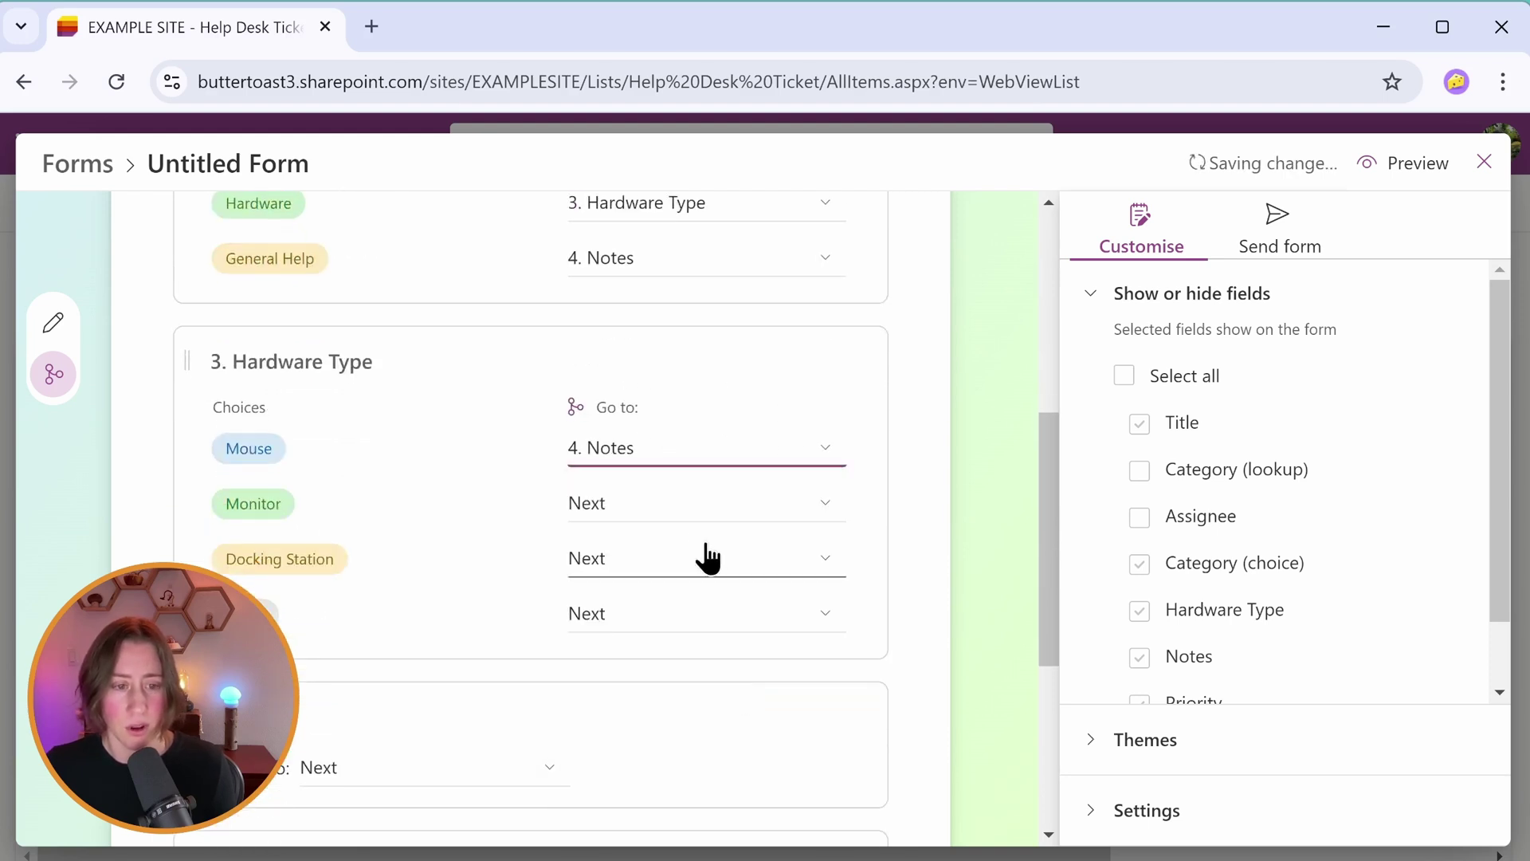
click(705, 510)
click(430, 598)
click(606, 567)
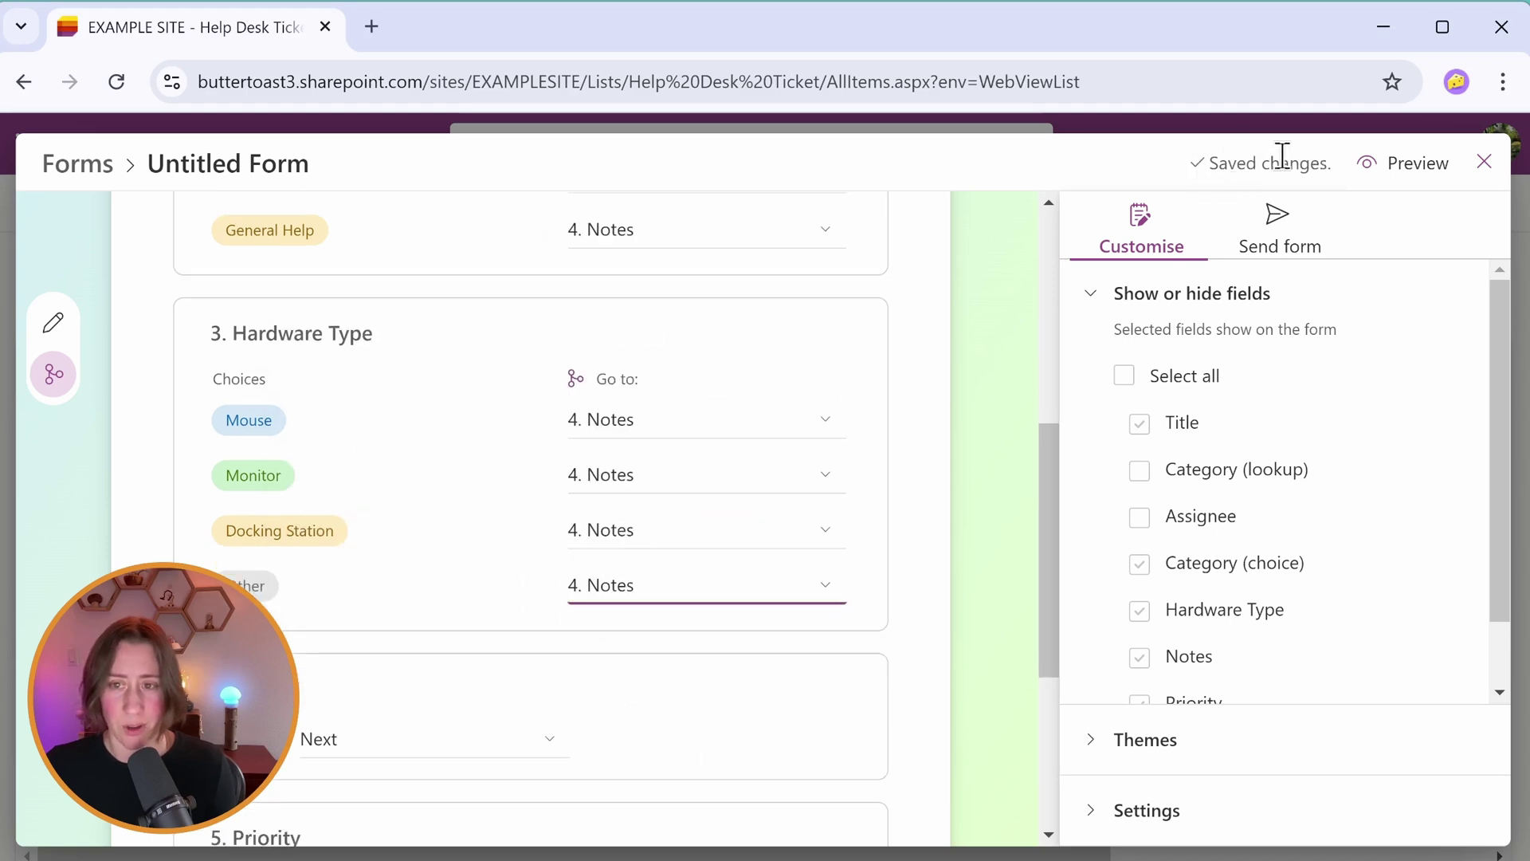
click(1426, 171)
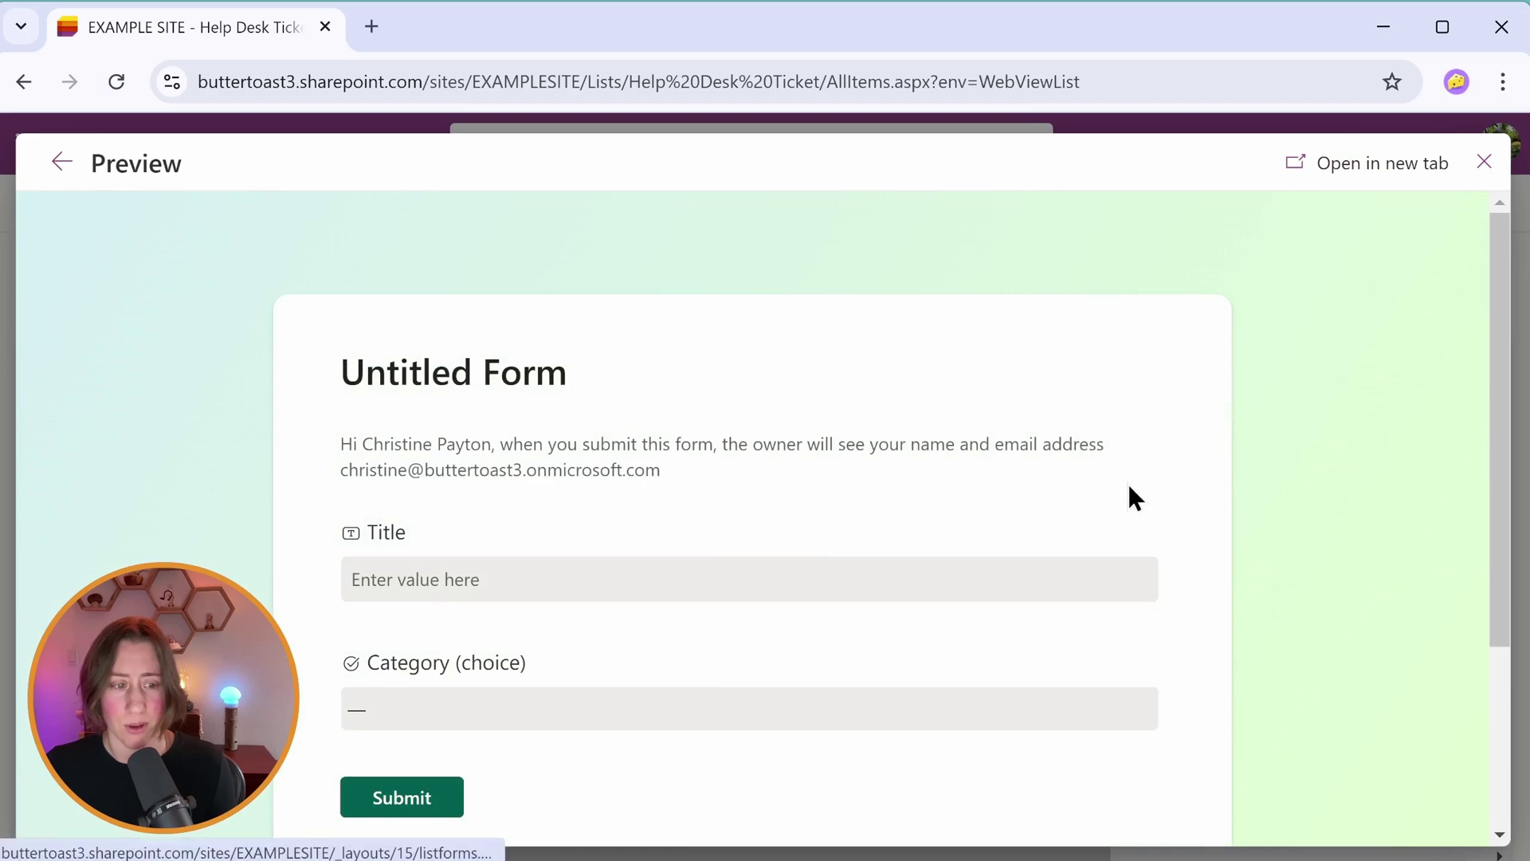
Choose Hardware and Mouse in the preview, confirm Notes and Priority follow, then exit
click(609, 631)
click(586, 601)
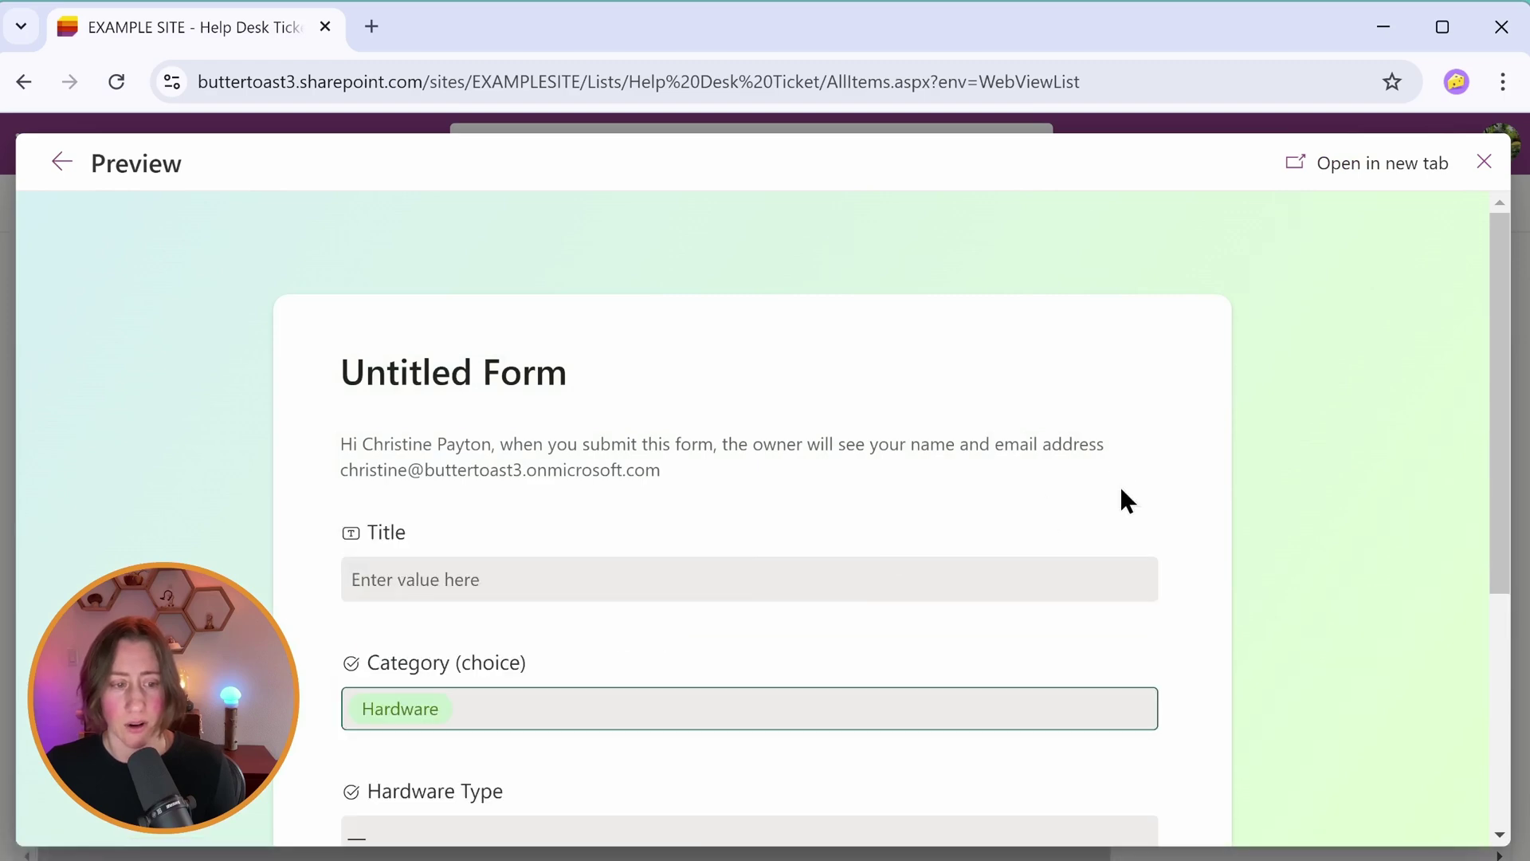
scroll(1120, 486, down, 5)
click(434, 436)
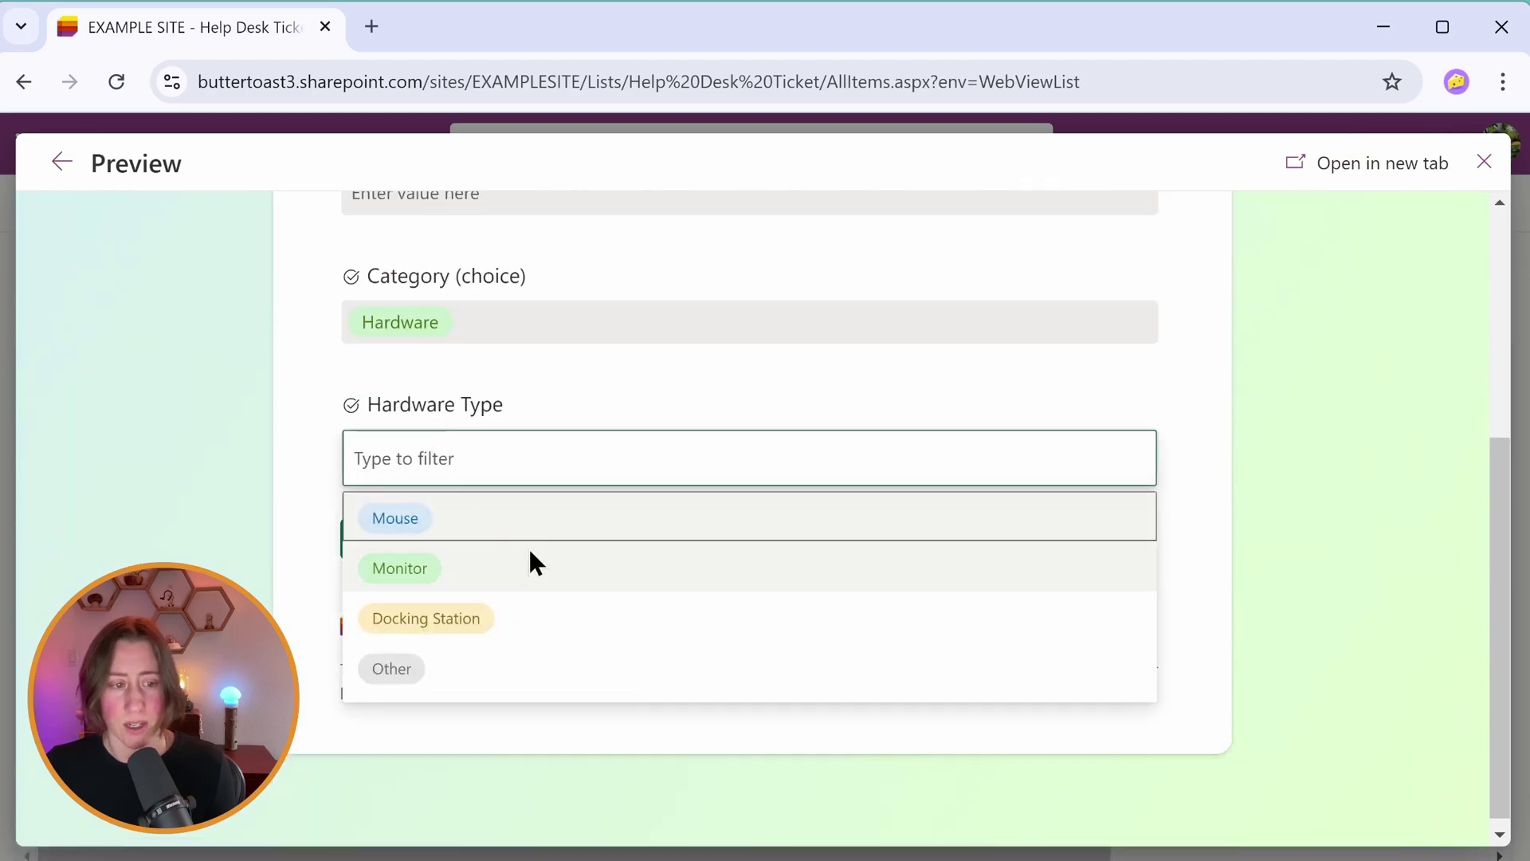
click(546, 528)
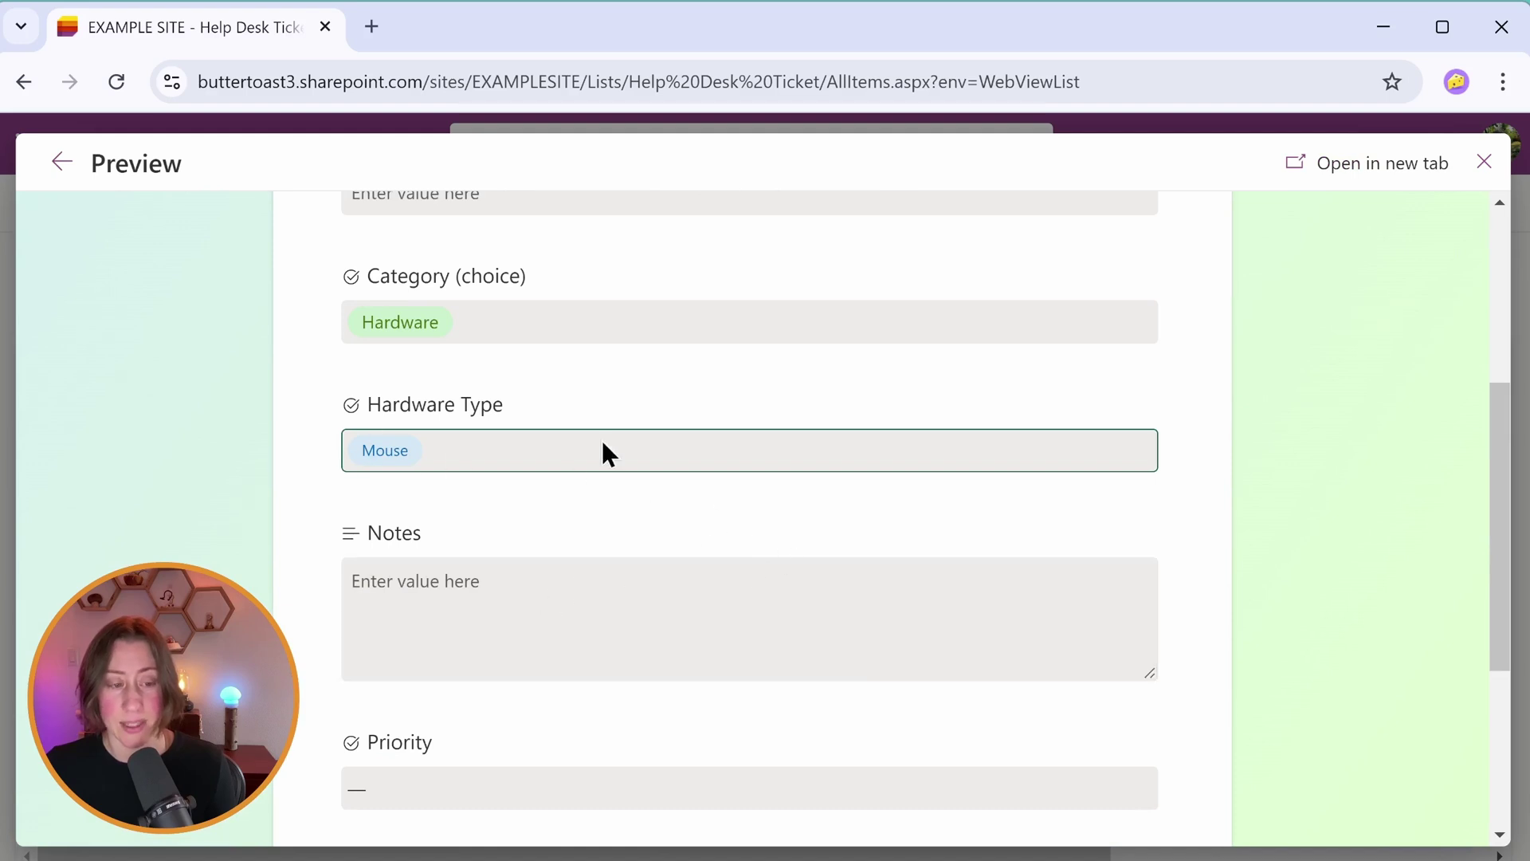
scroll(1001, 560, down, 3)
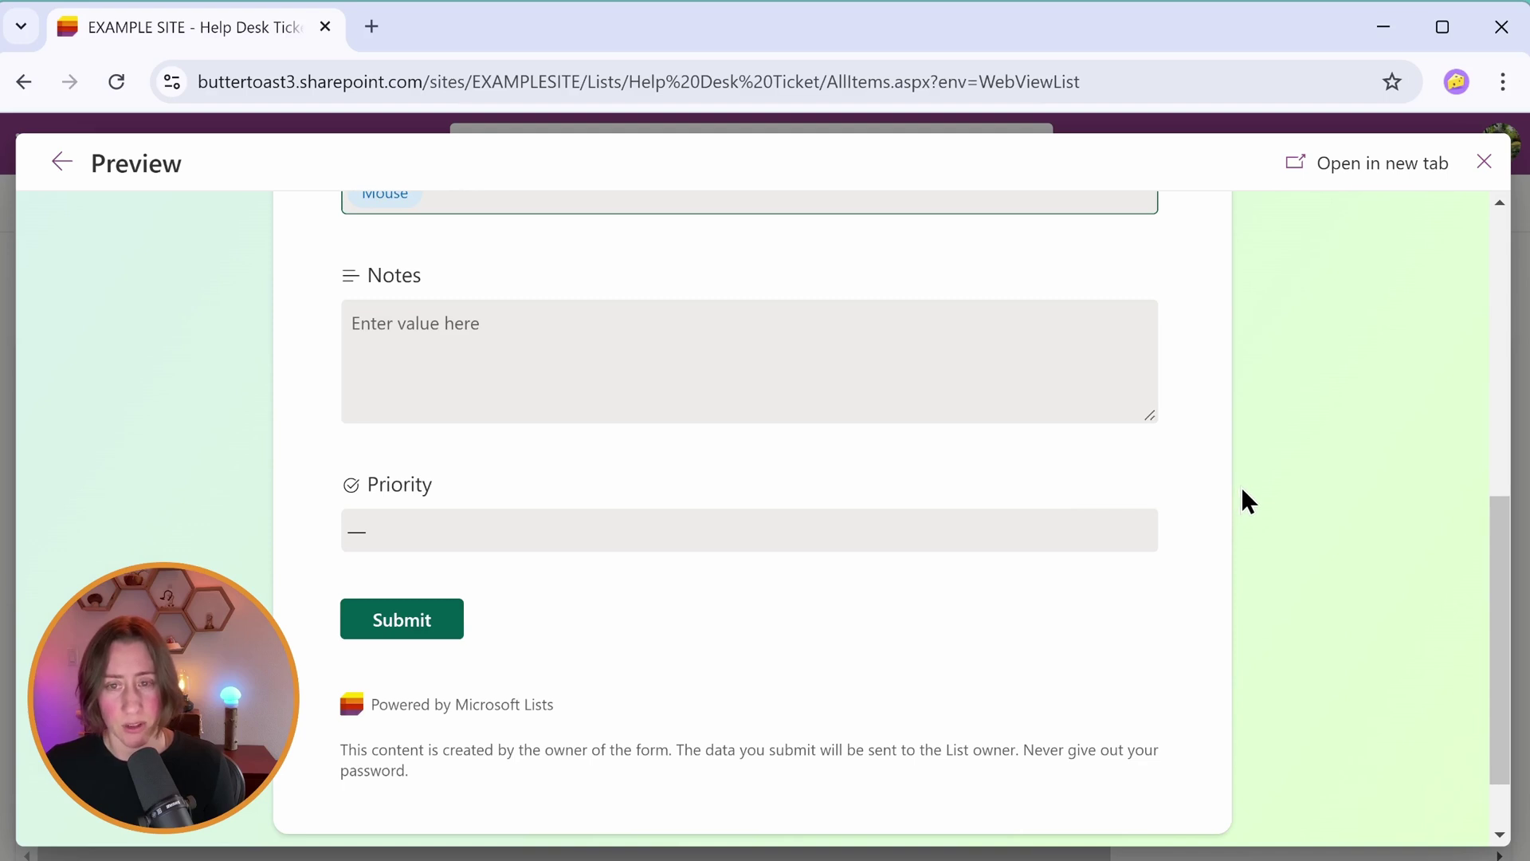
scroll(1239, 498, up, 5)
click(62, 162)
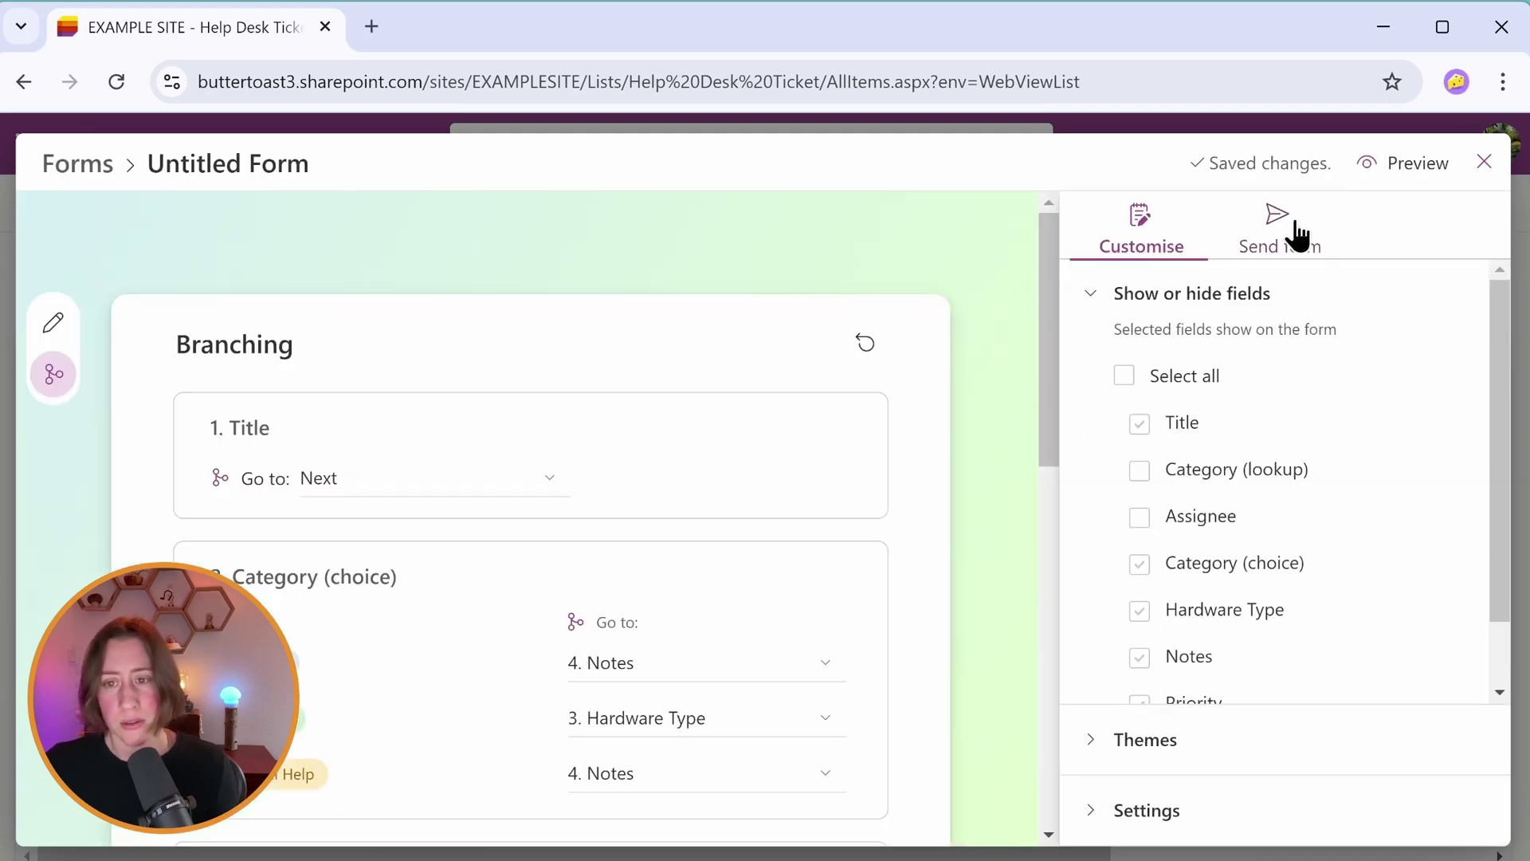
Copy the form's response link from the Send form panel
click(1274, 253)
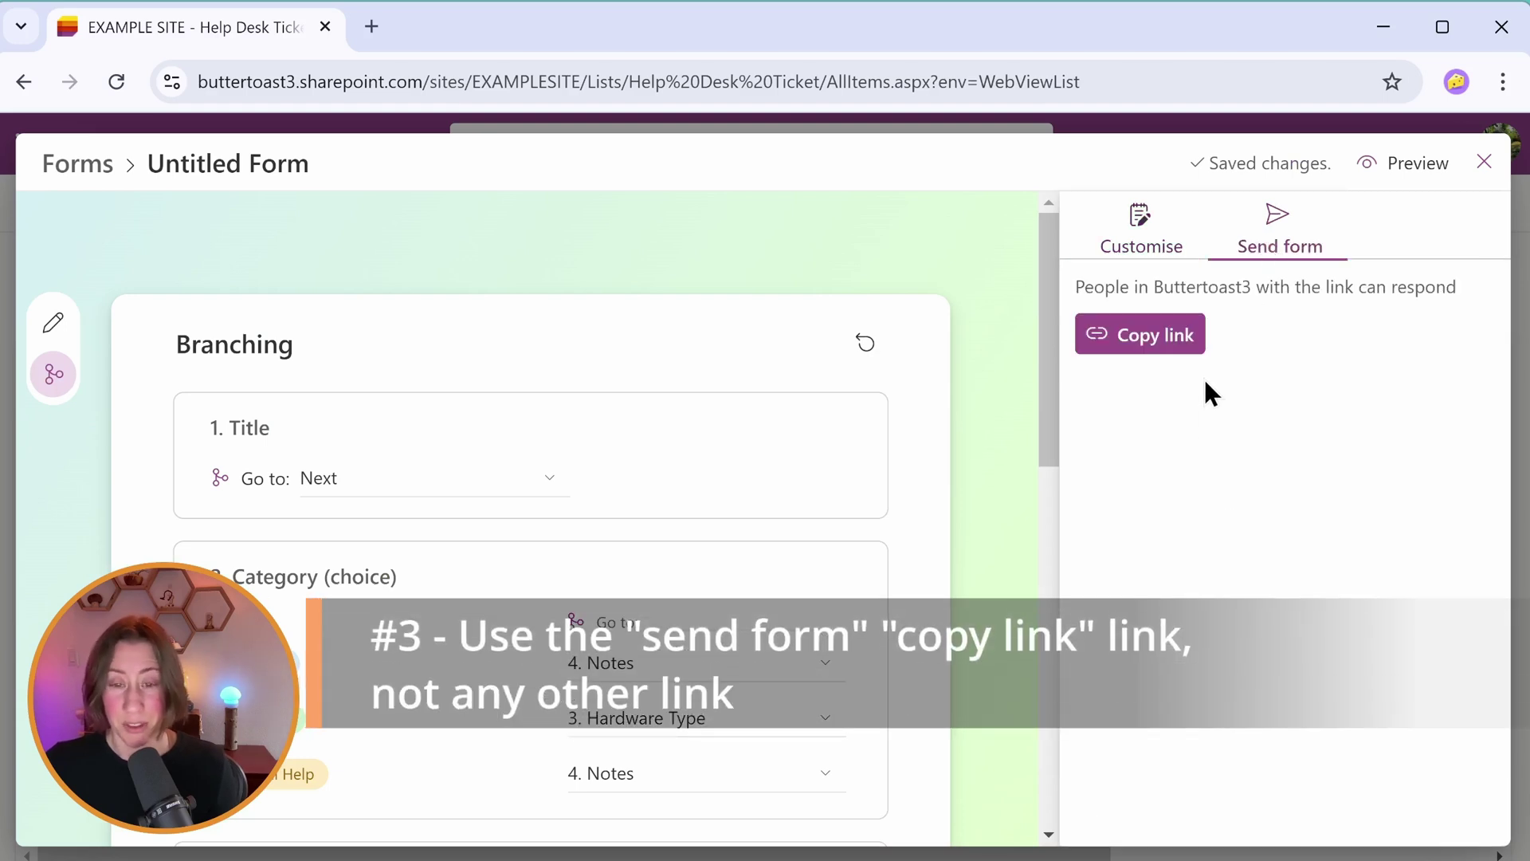
click(1138, 341)
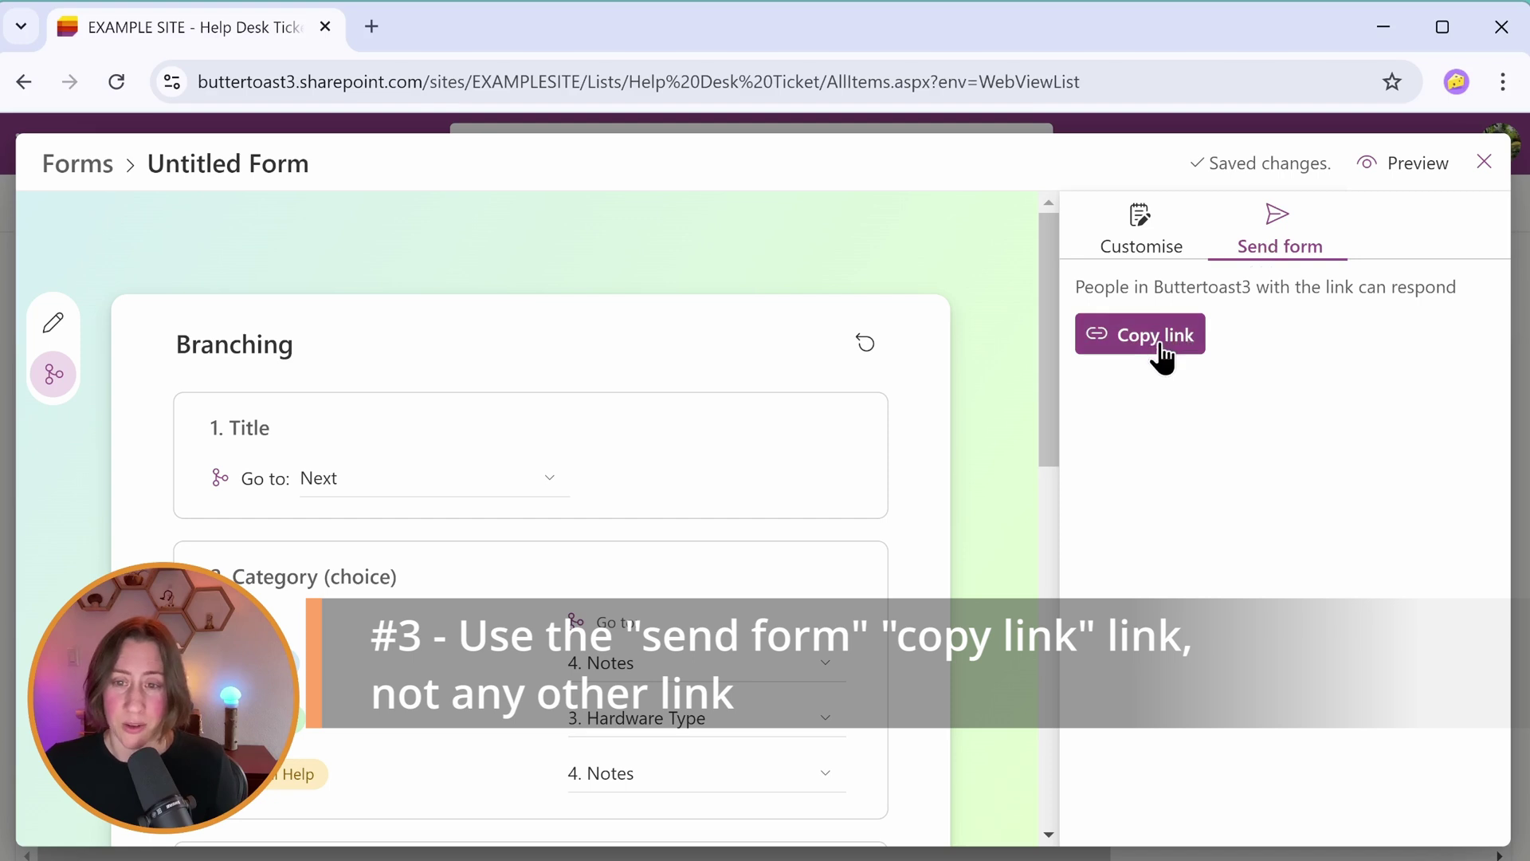
click(1119, 338)
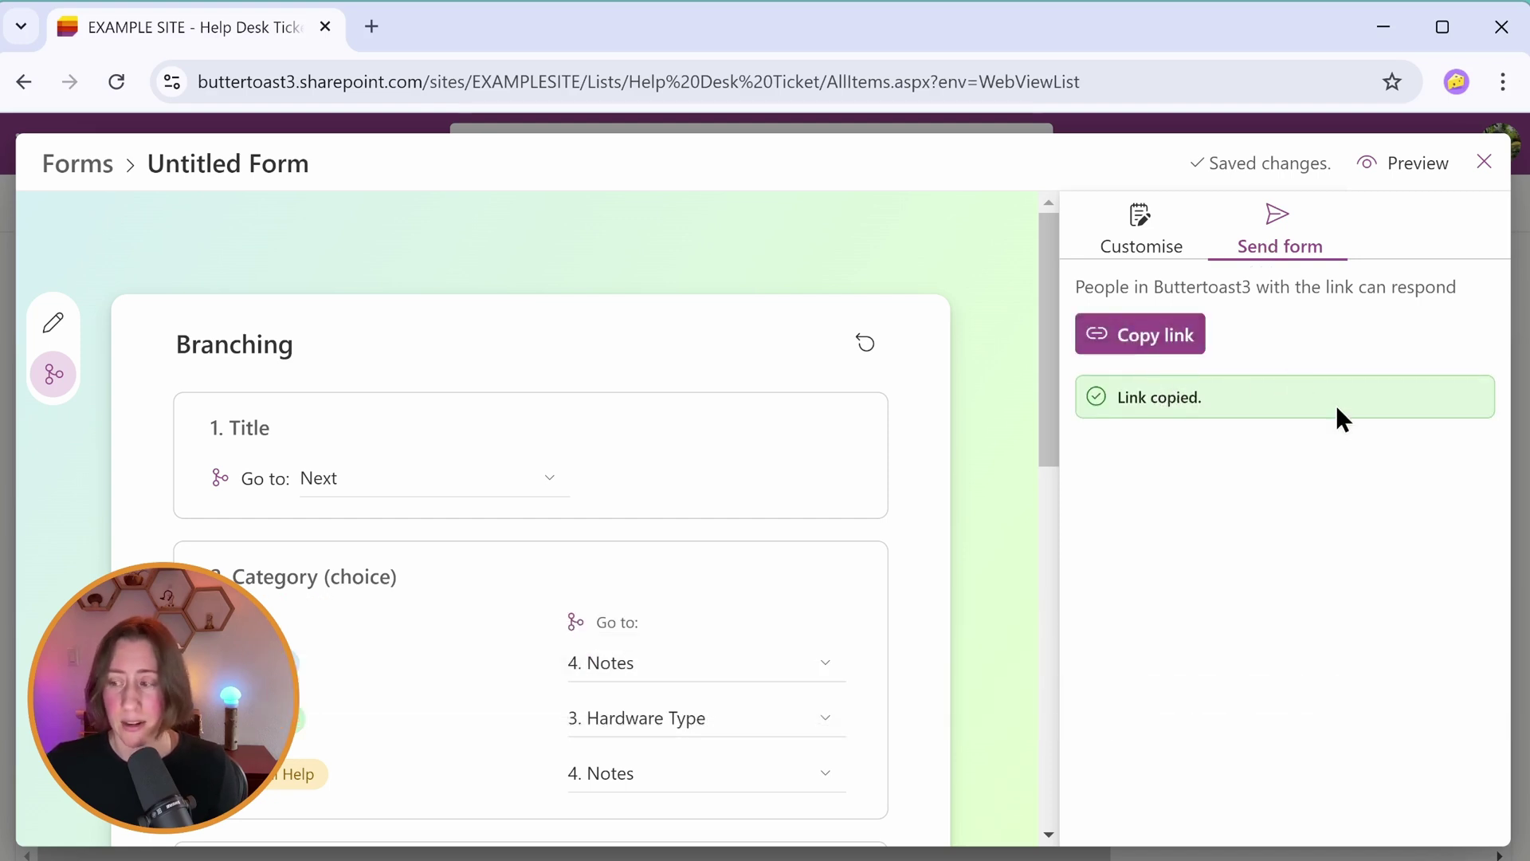